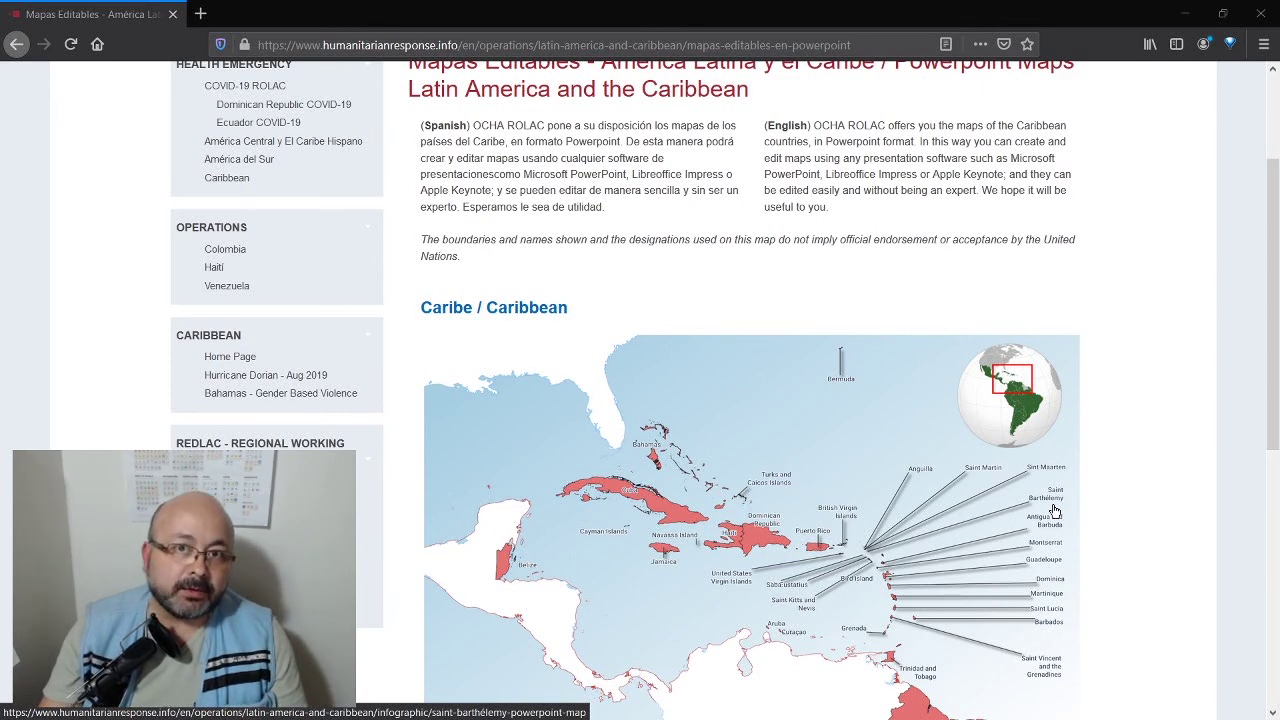
- Open the 4960×3507 Caribbean reference map MapaReferenciaCaribe02.png in GIMP
{"action": "scroll", "coordinate": [1030, 485], "scroll_direction": "up", "scroll_amount": 3}
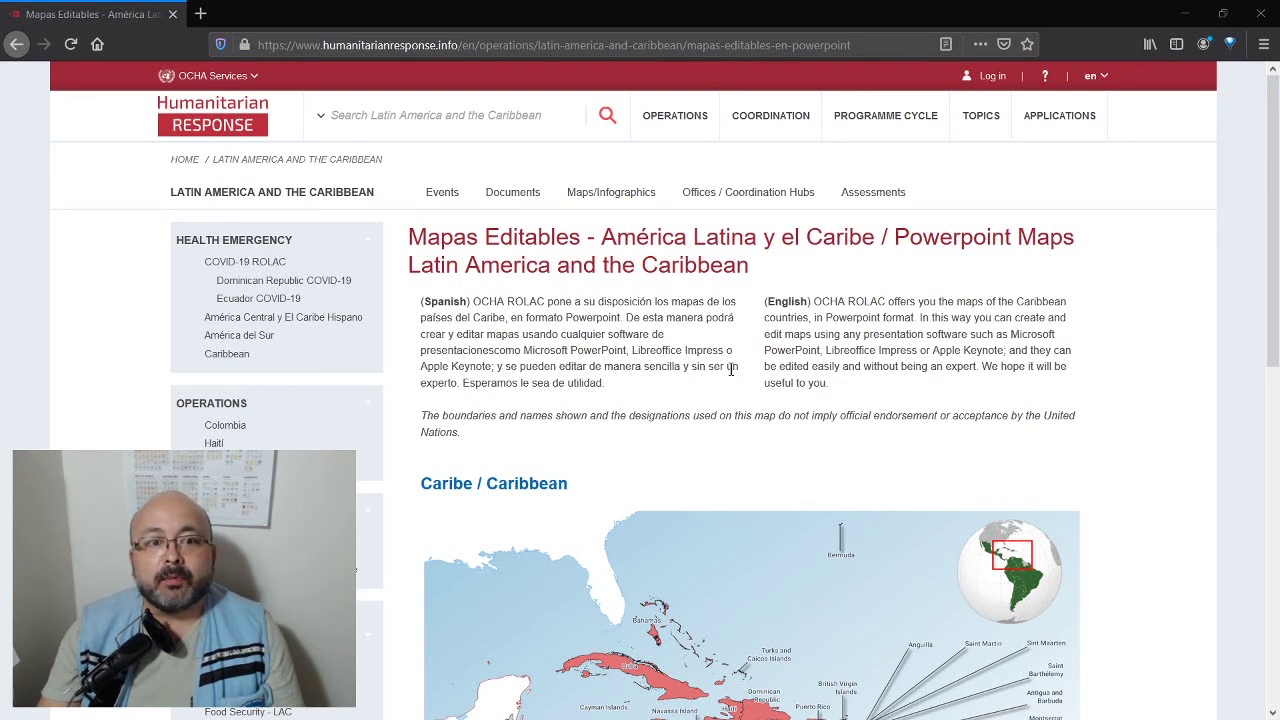
{"action": "scroll", "coordinate": [853, 327], "scroll_direction": "down", "scroll_amount": 2}
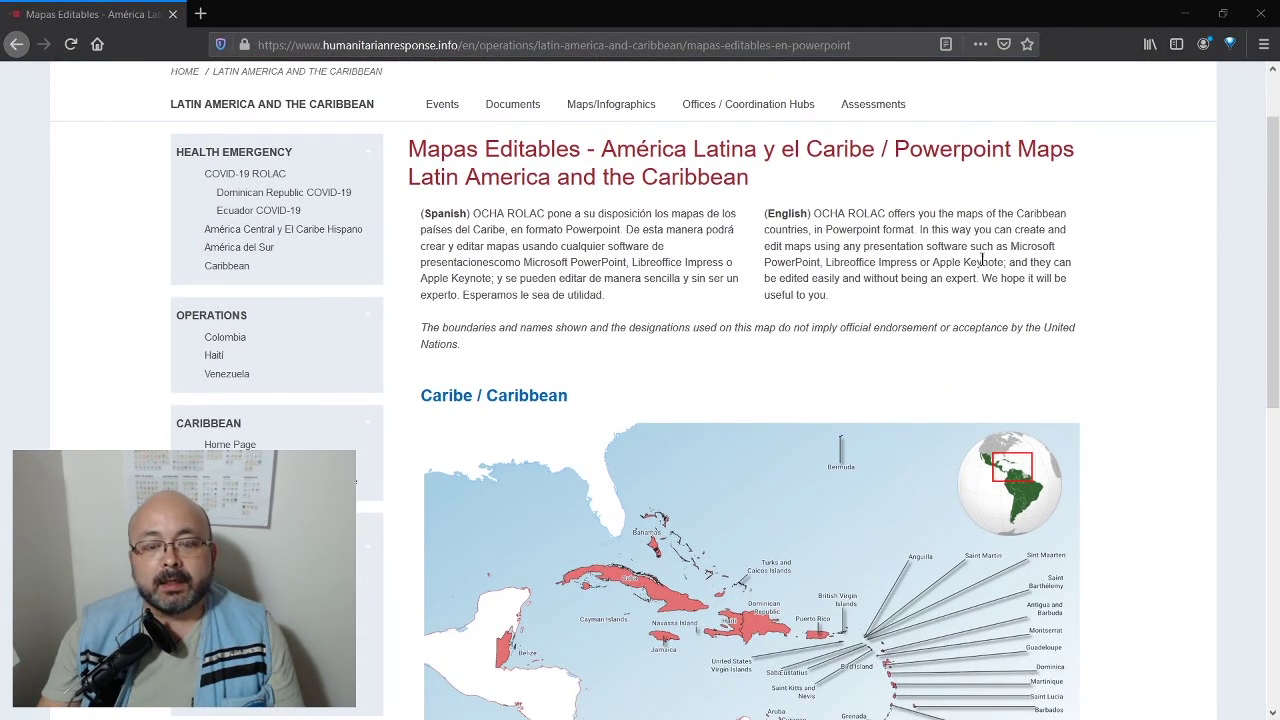
{"action": "scroll", "coordinate": [983, 265], "scroll_direction": "down", "scroll_amount": 2}
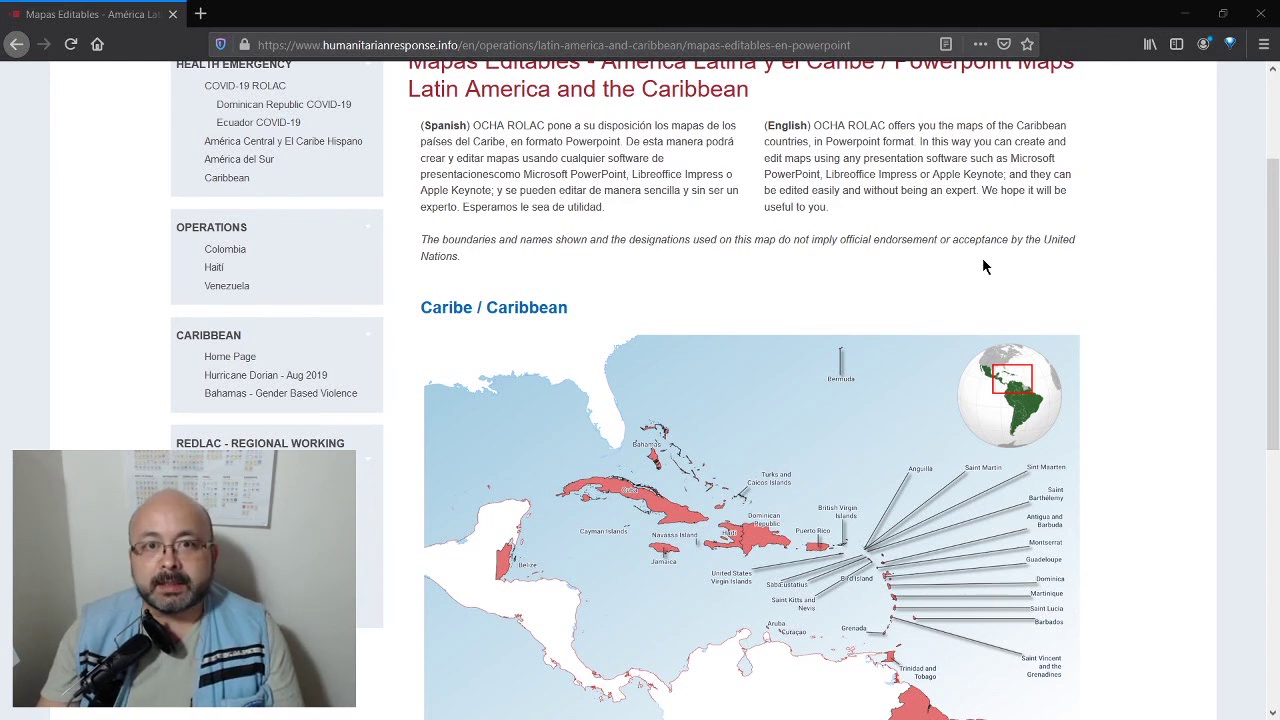
{"action": "scroll", "coordinate": [983, 265], "scroll_direction": "down", "scroll_amount": 2}
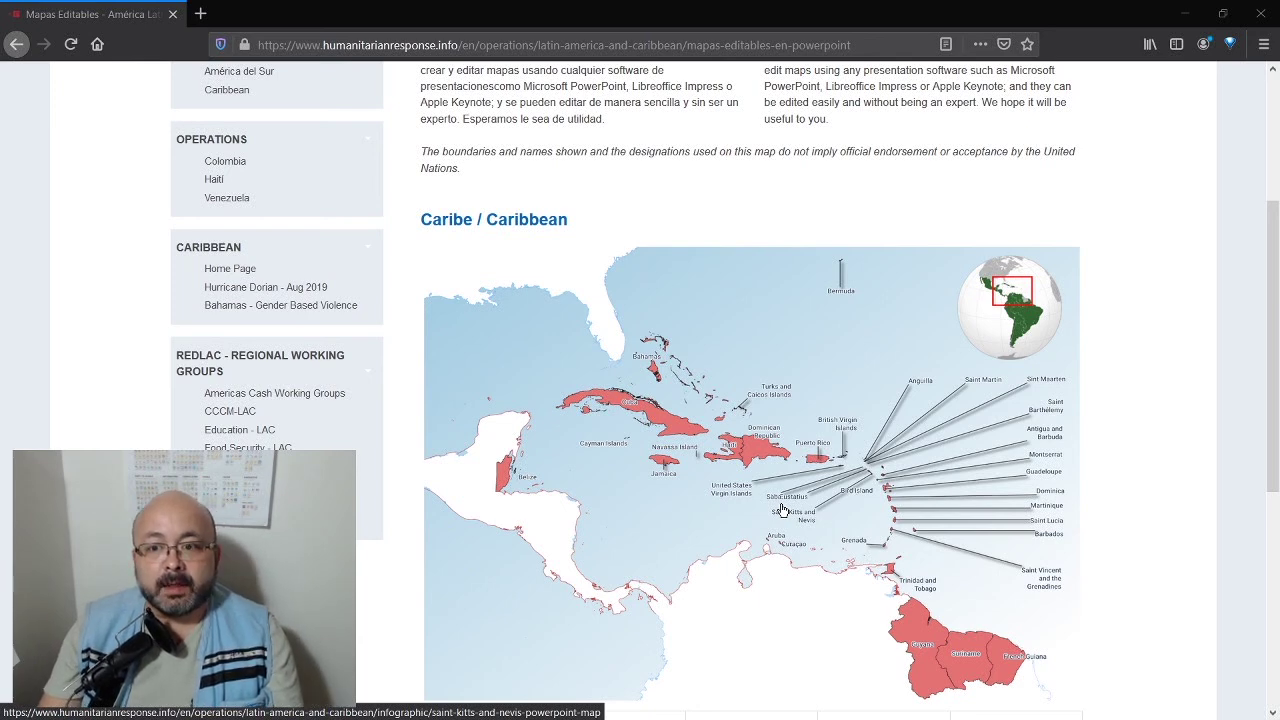
{"action": "key", "text": "alt+Tab"}
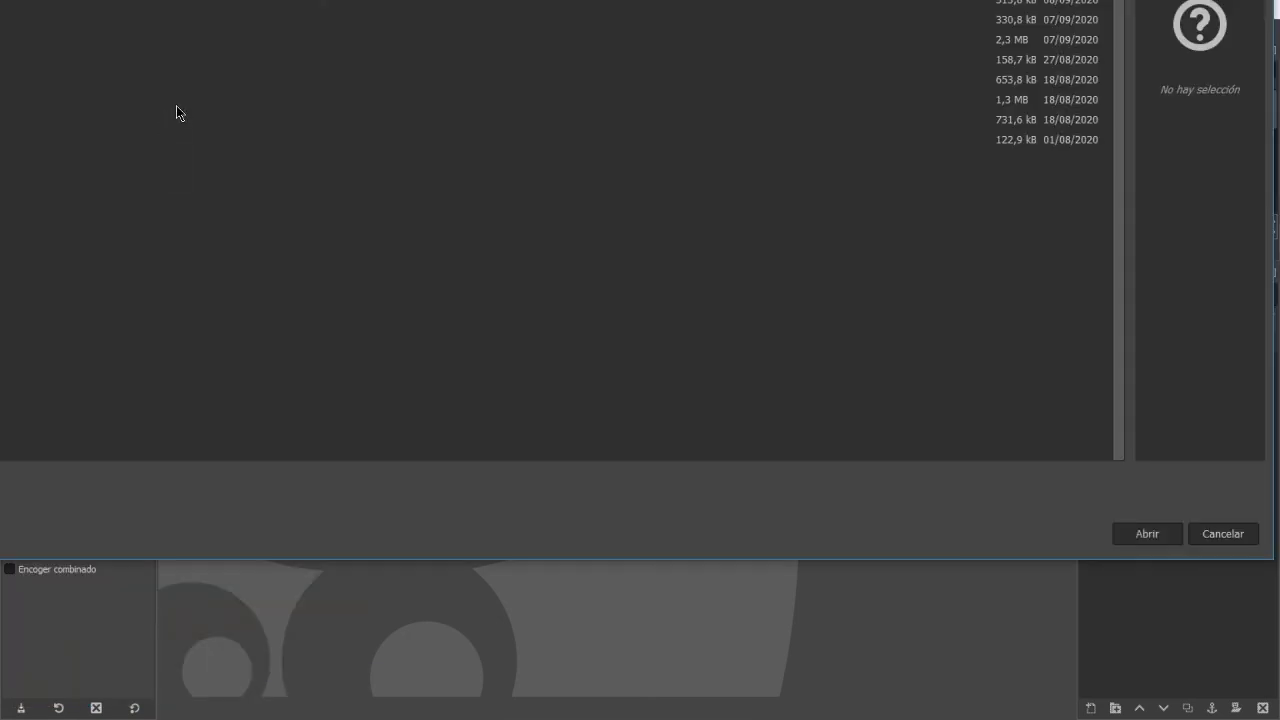
{"action": "double_click", "coordinate": [312, 39]}
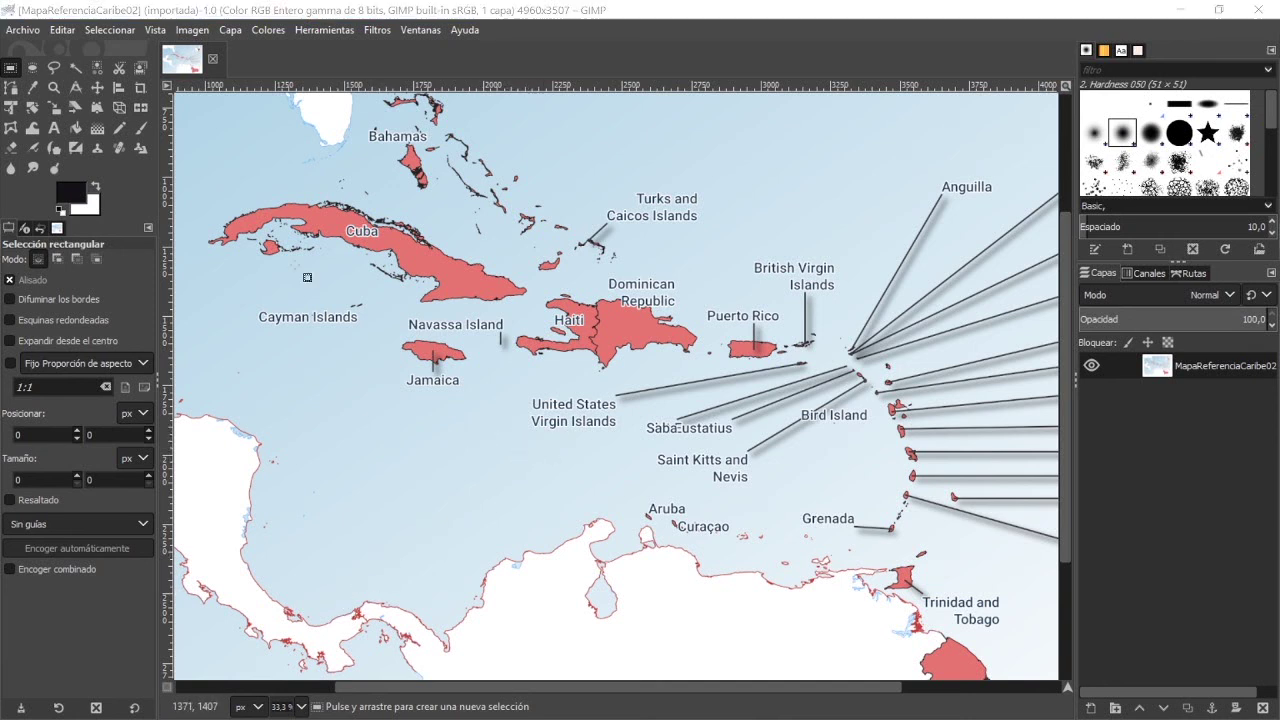
- Scale the image to width 795 so it becomes 795 × 562 pixels
{"action": "left_click", "coordinate": [199, 31]}
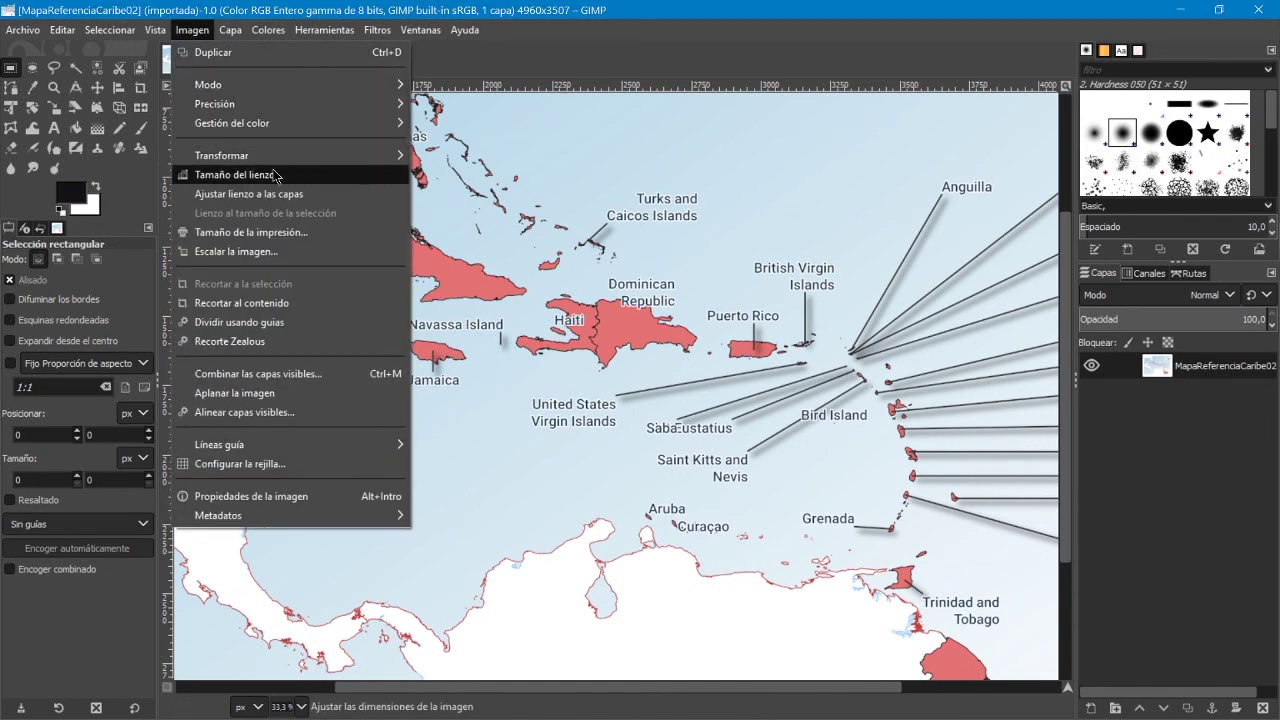
{"action": "left_click", "coordinate": [293, 257]}
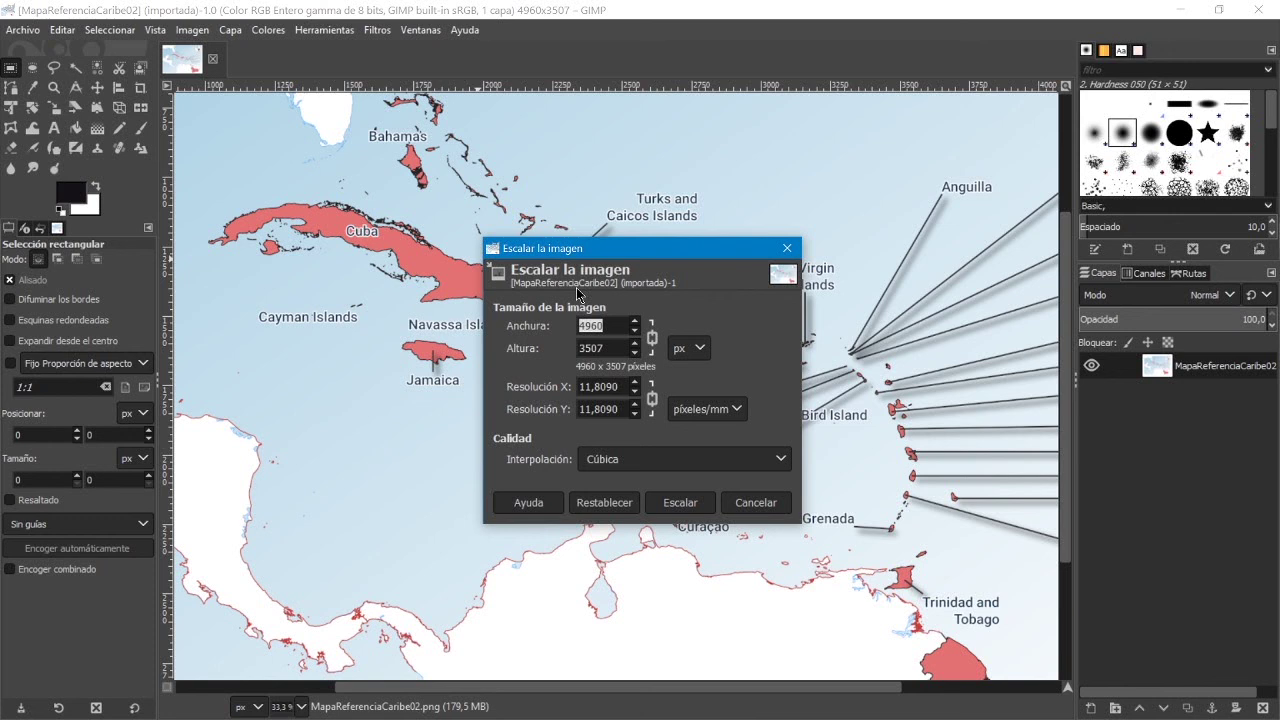
{"action": "type", "text": "795"}
{"action": "left_click", "coordinate": [616, 343]}
{"action": "left_click", "coordinate": [675, 506]}
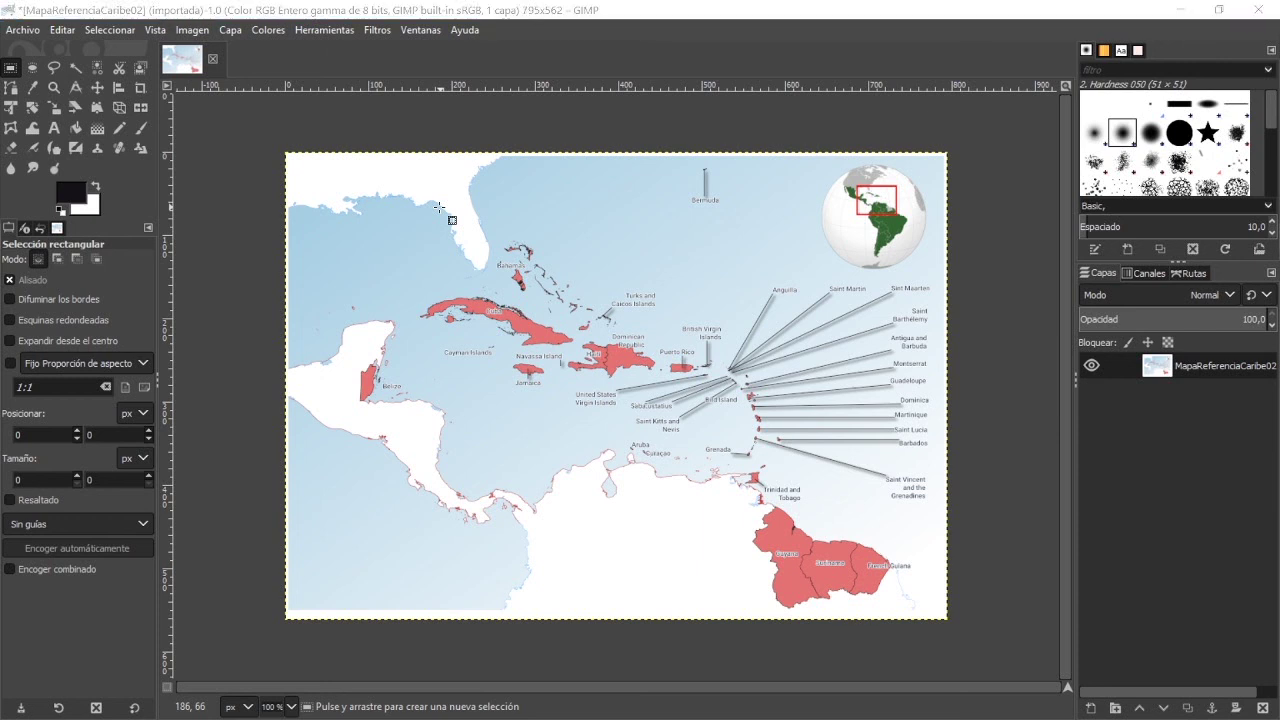
- In Firefox, scroll through the Humanitarian Response Caribbean map and its country links table
{"action": "key", "text": "alt+Tab"}
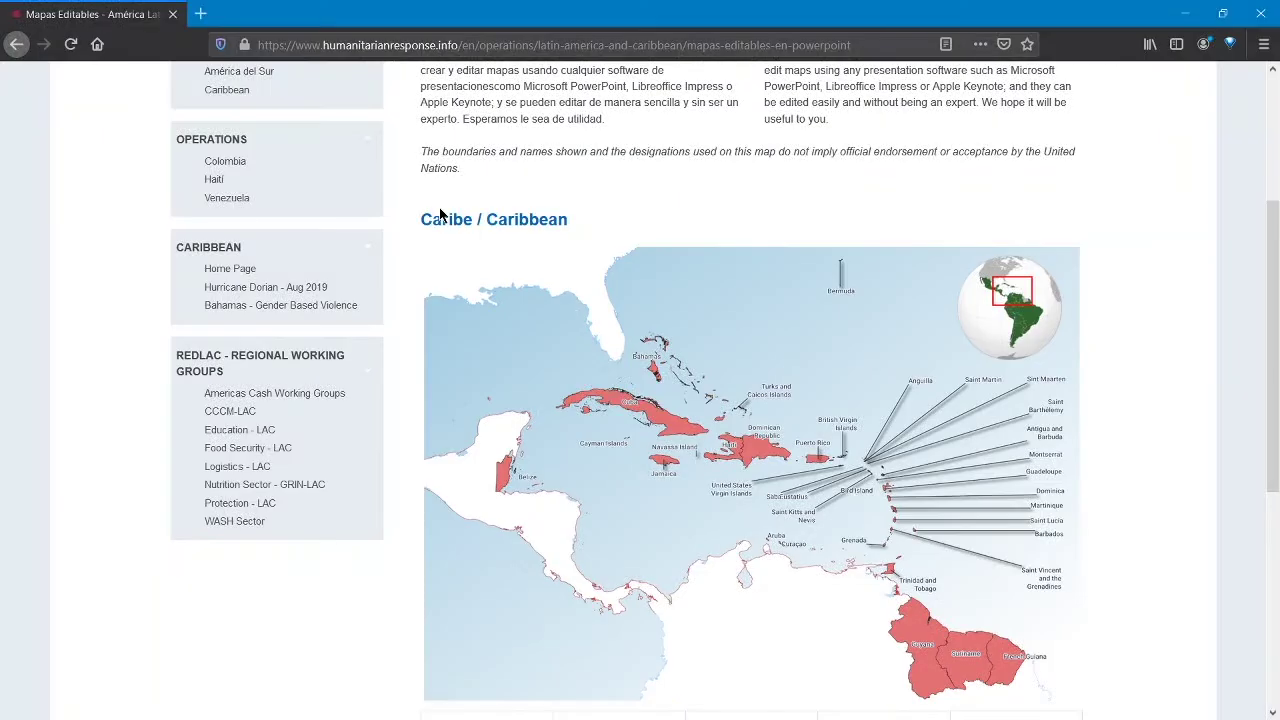
{"action": "scroll", "coordinate": [414, 531], "scroll_direction": "up", "scroll_amount": 3}
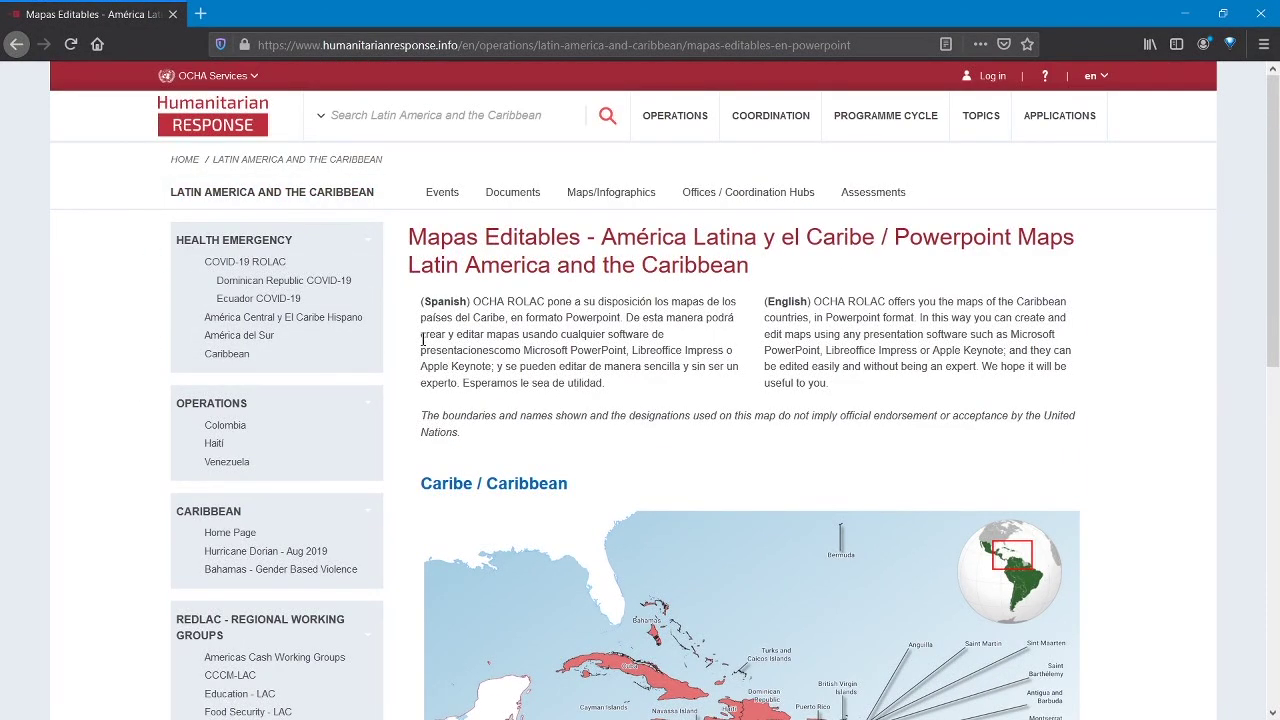
{"action": "scroll", "coordinate": [422, 338], "scroll_direction": "down", "scroll_amount": 5}
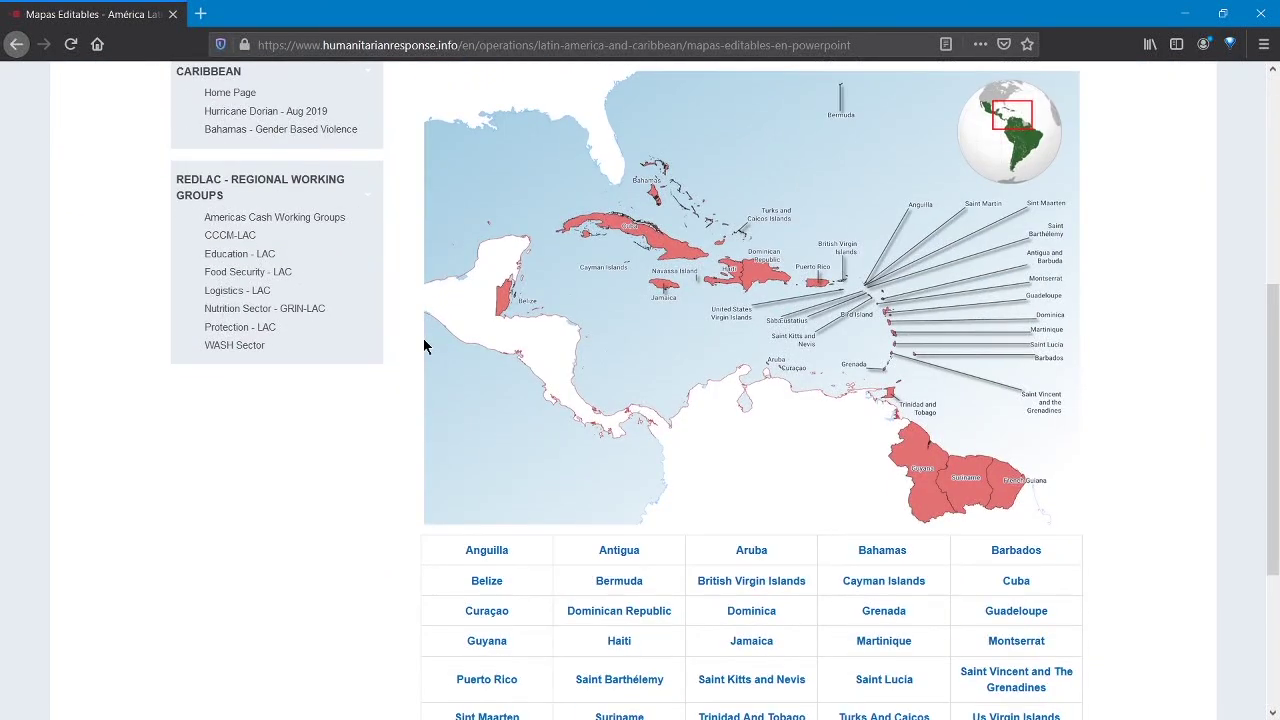
{"action": "scroll", "coordinate": [423, 345], "scroll_direction": "down", "scroll_amount": 1}
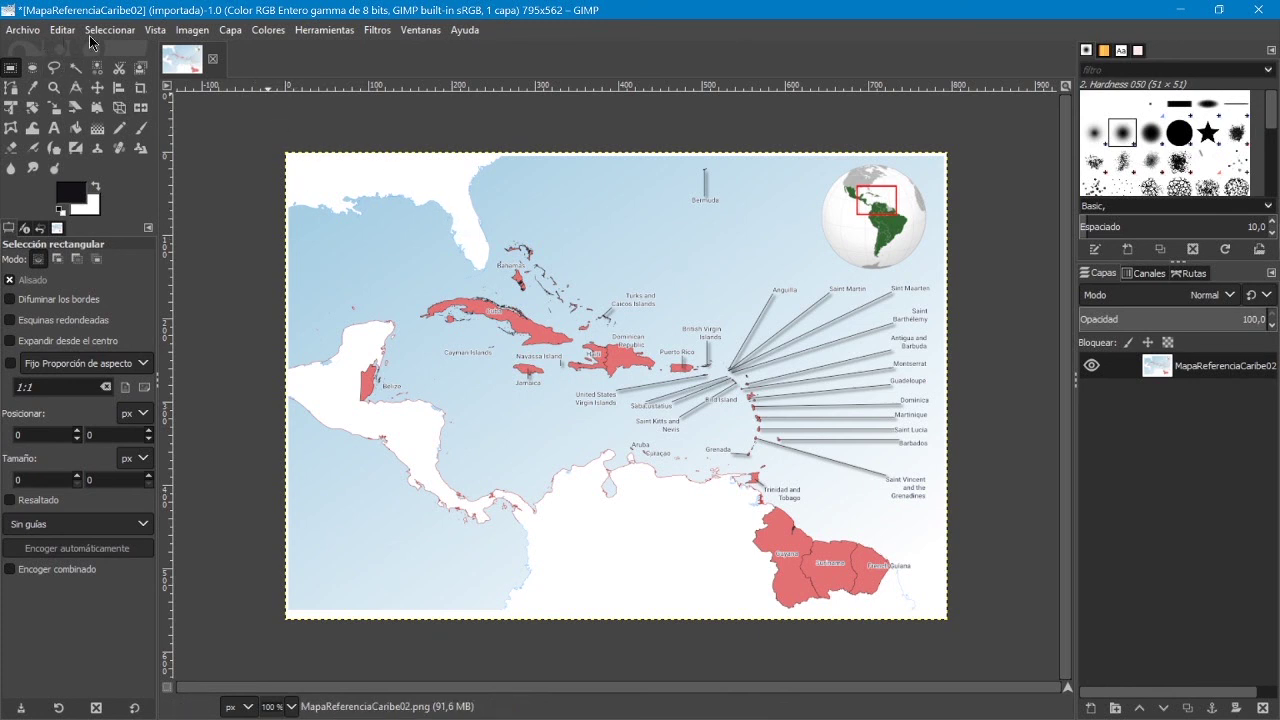
- Launch Filtros > Web > Mapa de imagen and maximize the Image Map window
{"action": "left_click", "coordinate": [377, 33]}
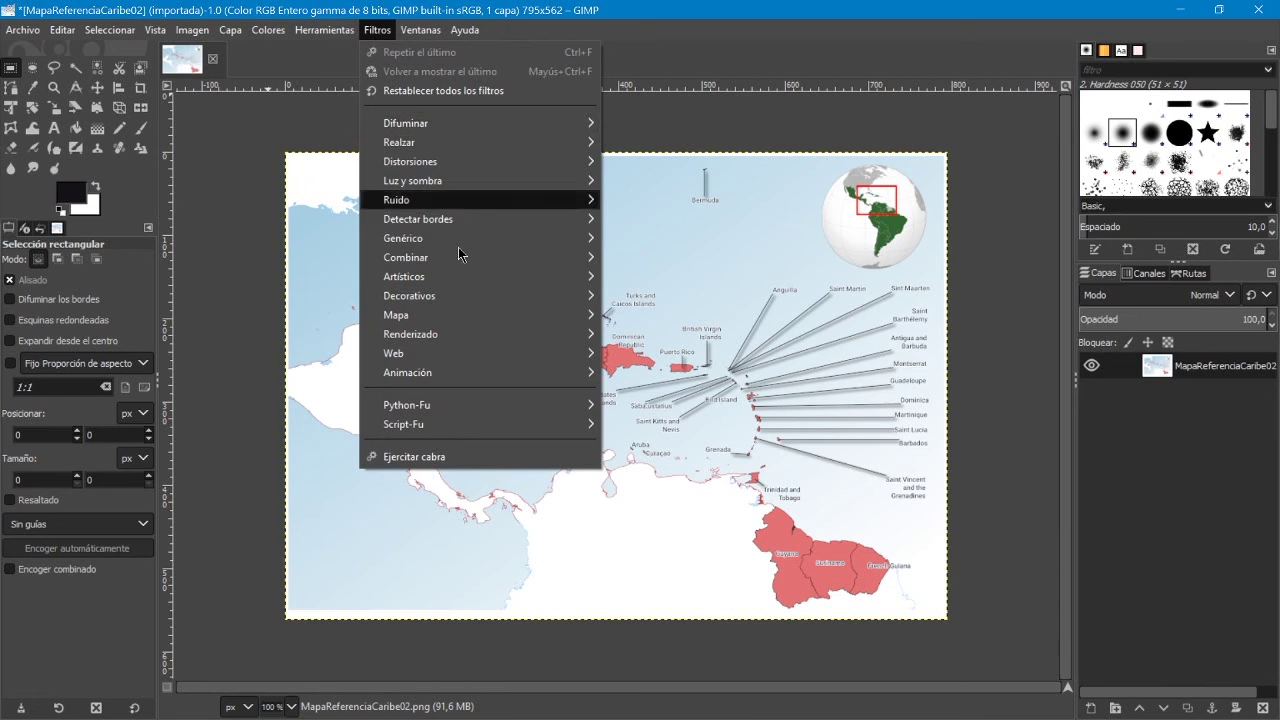
{"action": "mouse_move", "coordinate": [481, 359]}
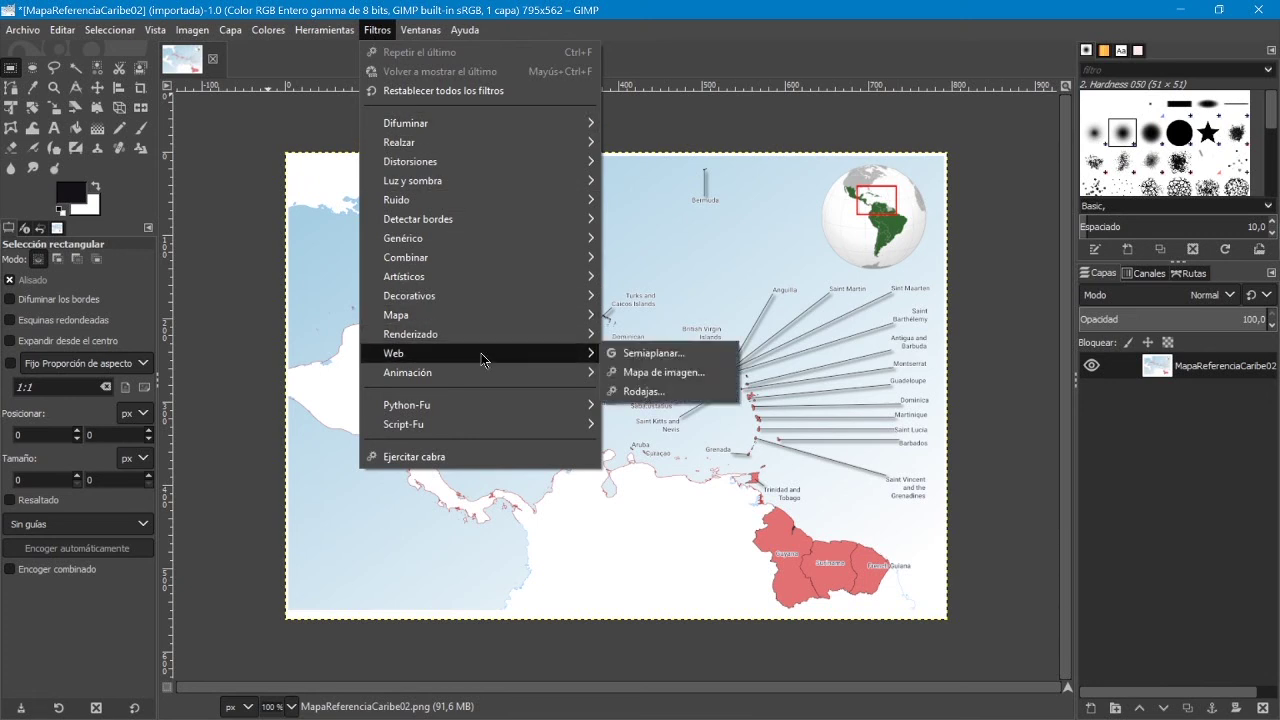
{"action": "left_click", "coordinate": [682, 377]}
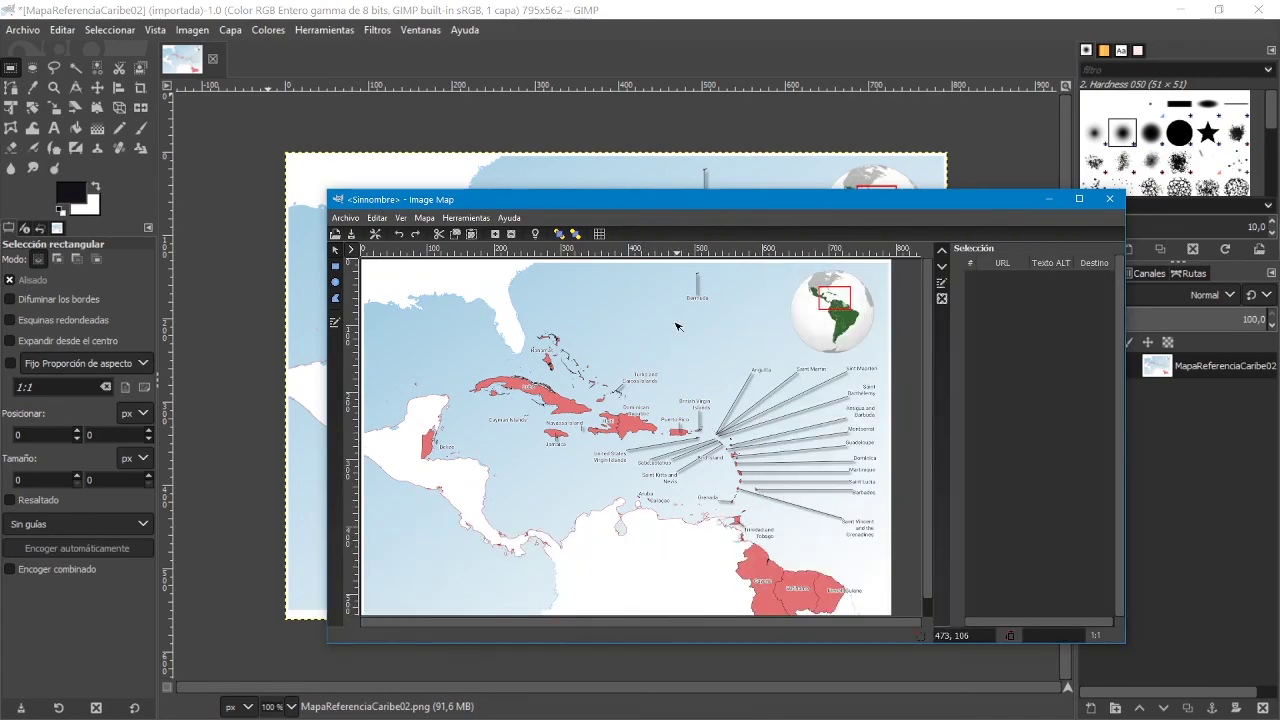
{"action": "double_click", "coordinate": [909, 200]}
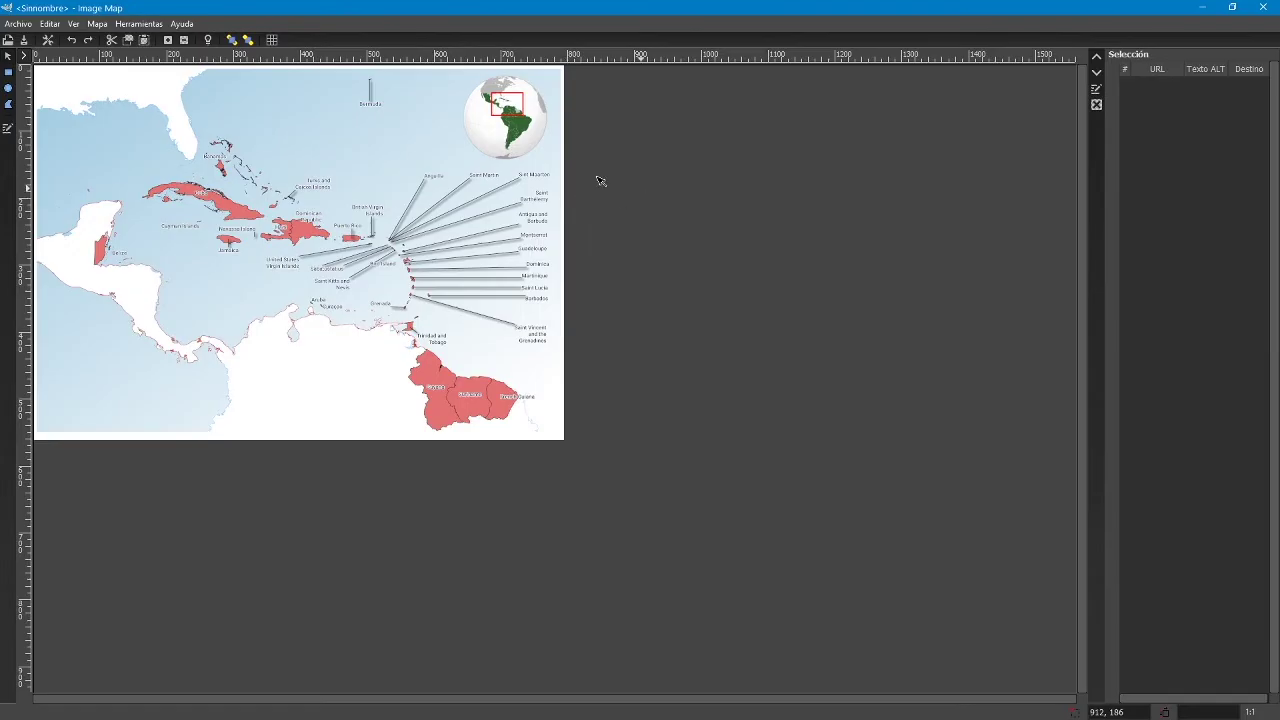
- Draw a rectangle around the Anguilla label and copy Anguilla's link from the spreadsheet
{"action": "left_click", "coordinate": [9, 73]}
{"action": "left_click_drag", "start_coordinate": [417, 172], "coordinate": [446, 183]}
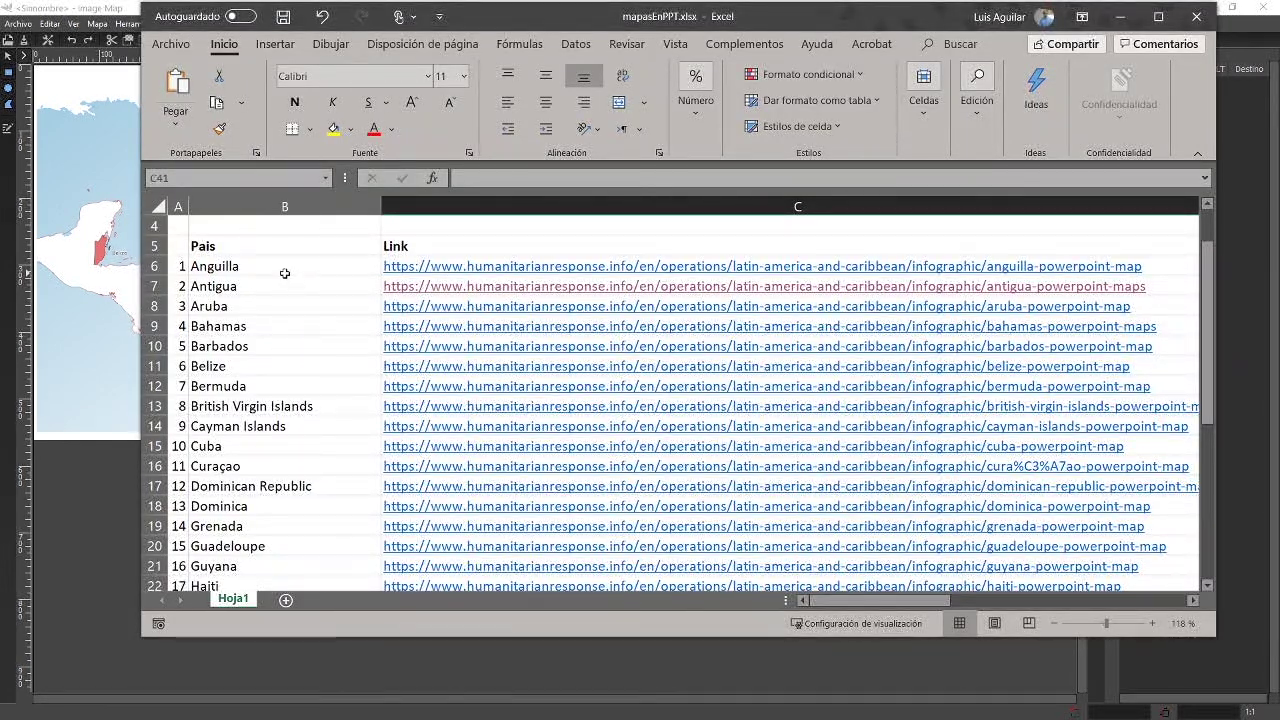
{"action": "left_click", "coordinate": [284, 270]}
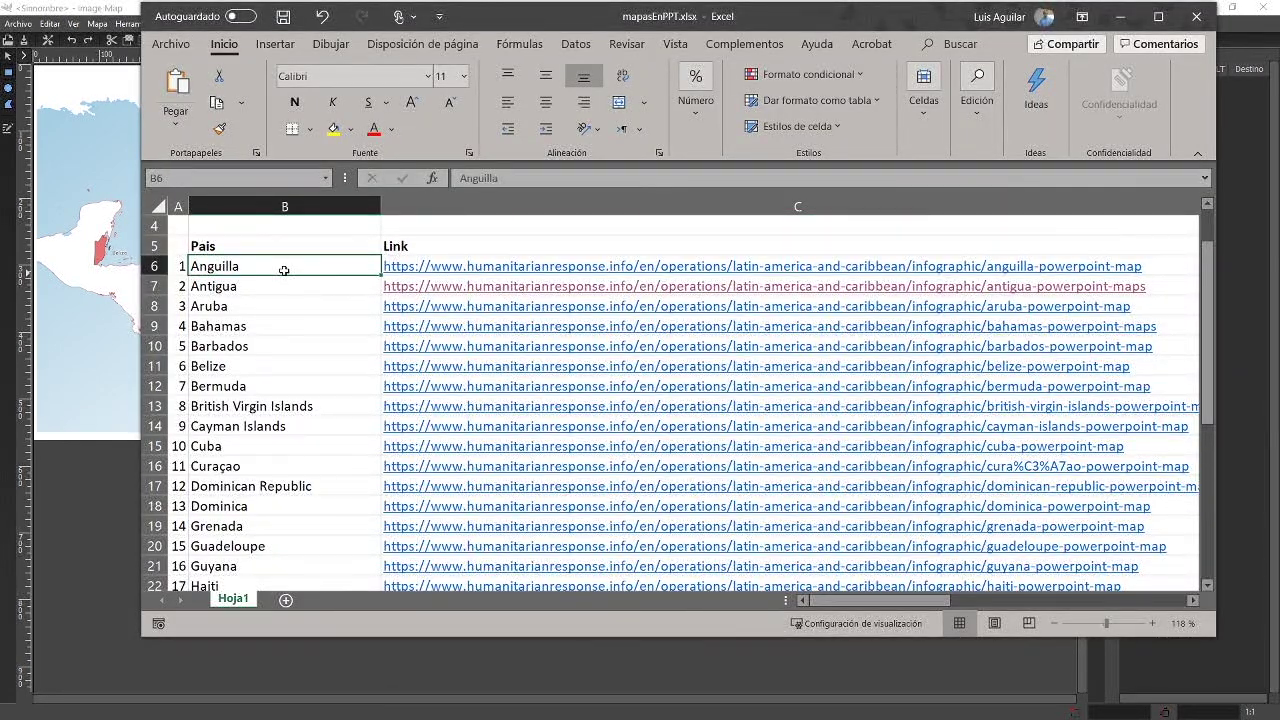
{"action": "key", "text": "Right"}
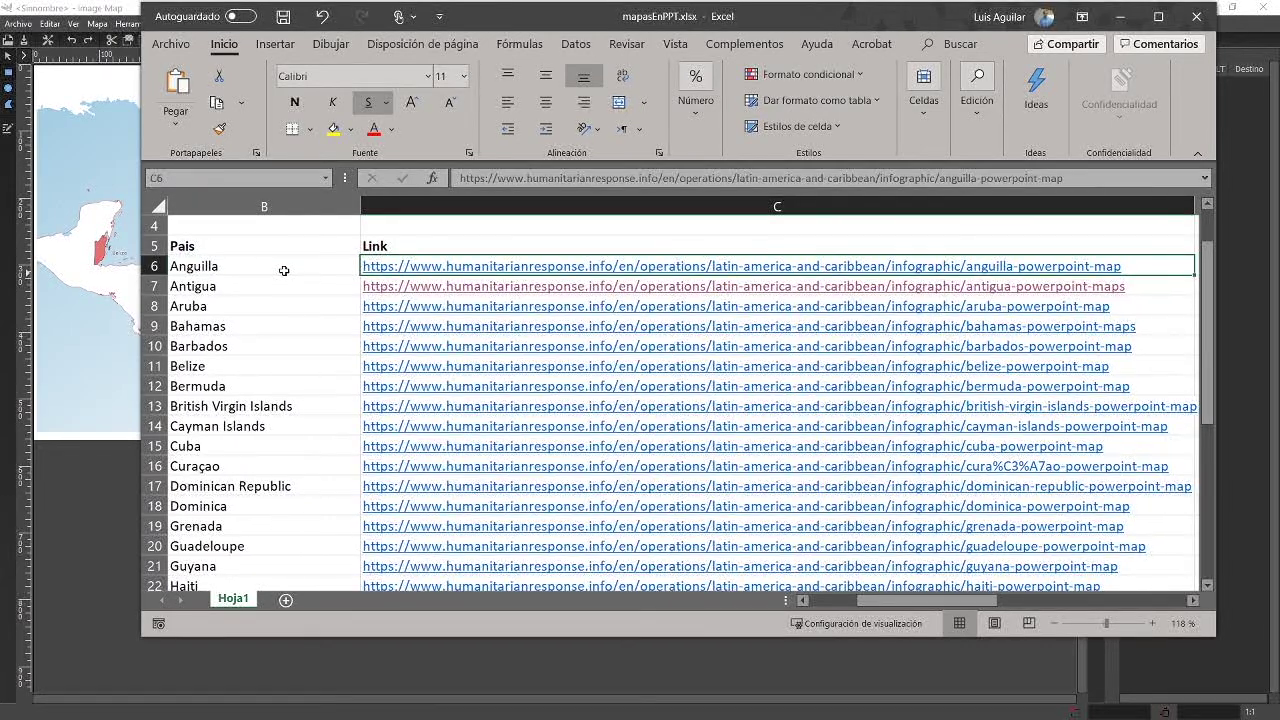
{"action": "key", "text": "ctrl+c"}
- Paste the Anguilla link as the area URL, add alt text 'Anguilla', and confirm
{"action": "key", "text": "alt+Tab"}
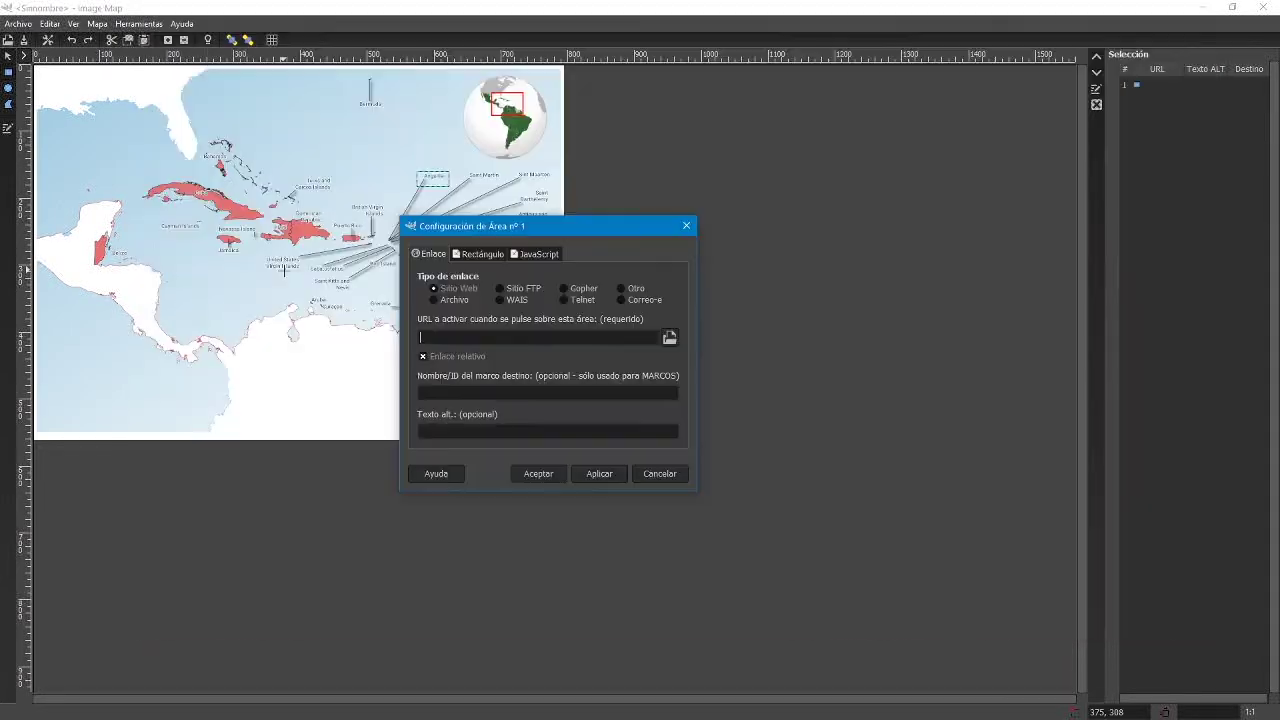
{"action": "key", "text": "ctrl+v"}
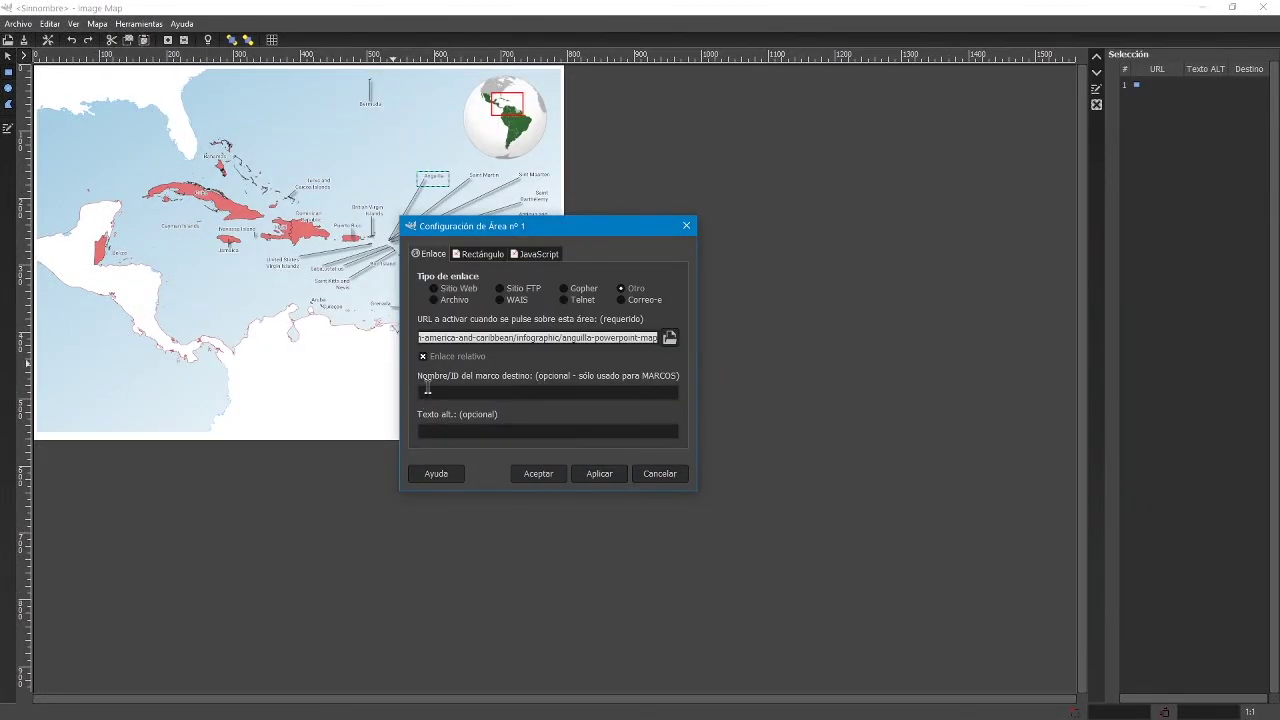
{"action": "left_click", "coordinate": [461, 430]}
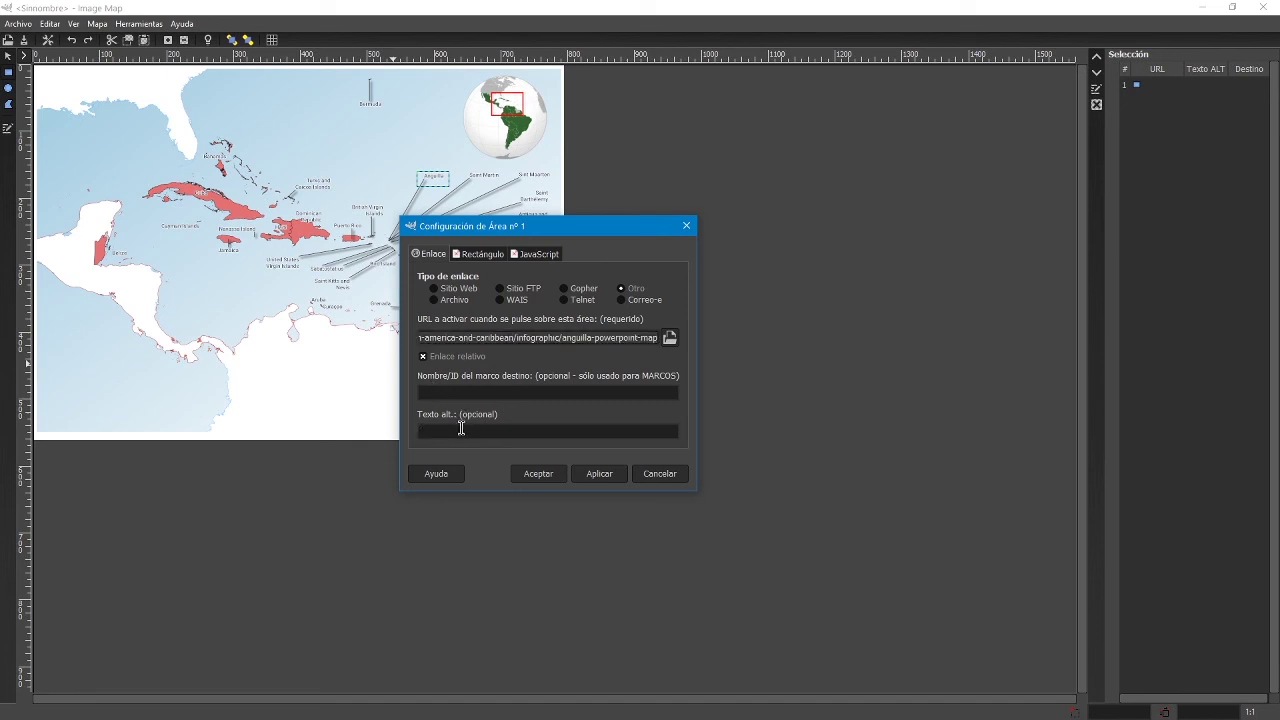
{"action": "type", "text": "Anguilla"}
{"action": "left_click", "coordinate": [538, 474]}
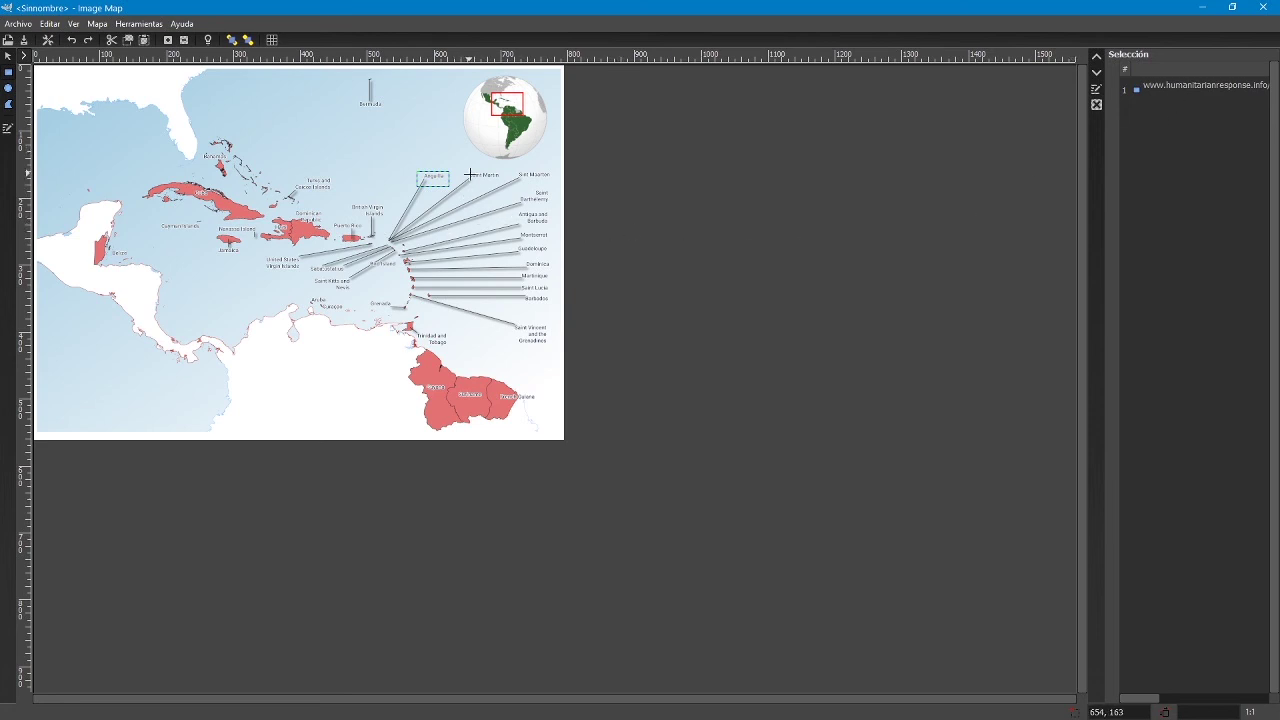
- Outline the Antigua and Barbuda label and link it to the map page from cell C7
{"action": "key", "text": "alt+Tab"}
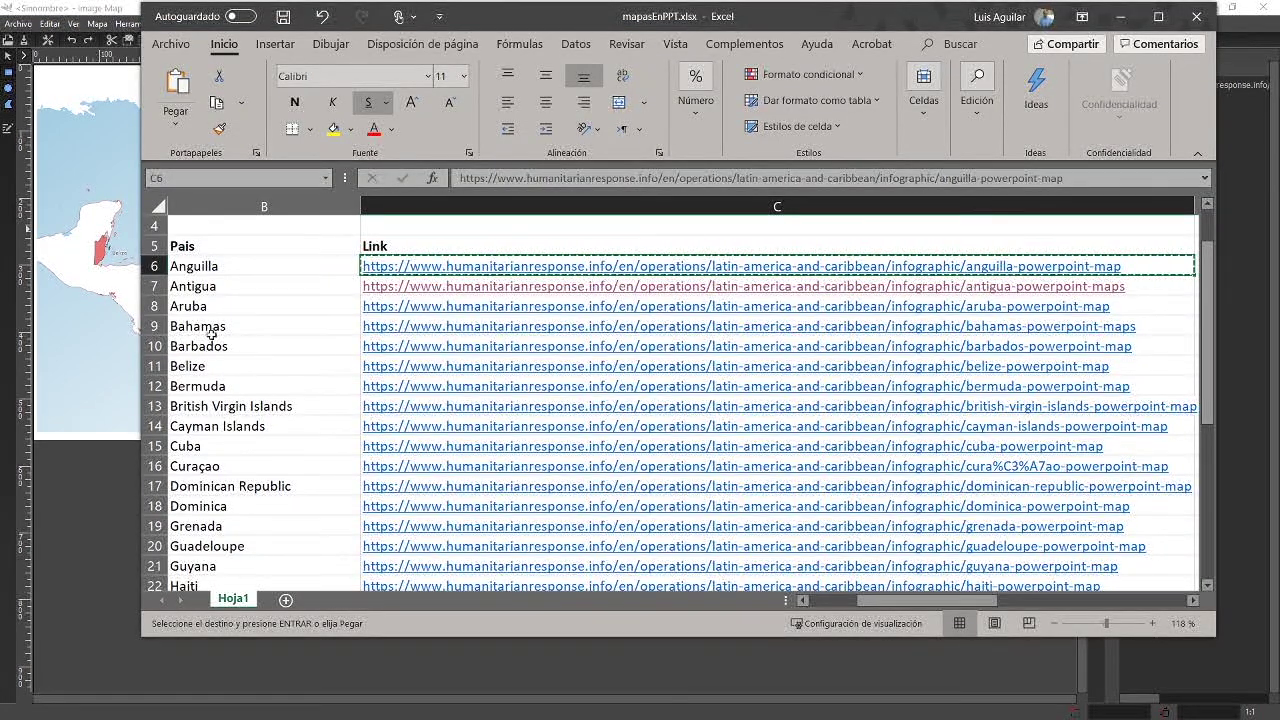
{"action": "key", "text": "alt+Tab"}
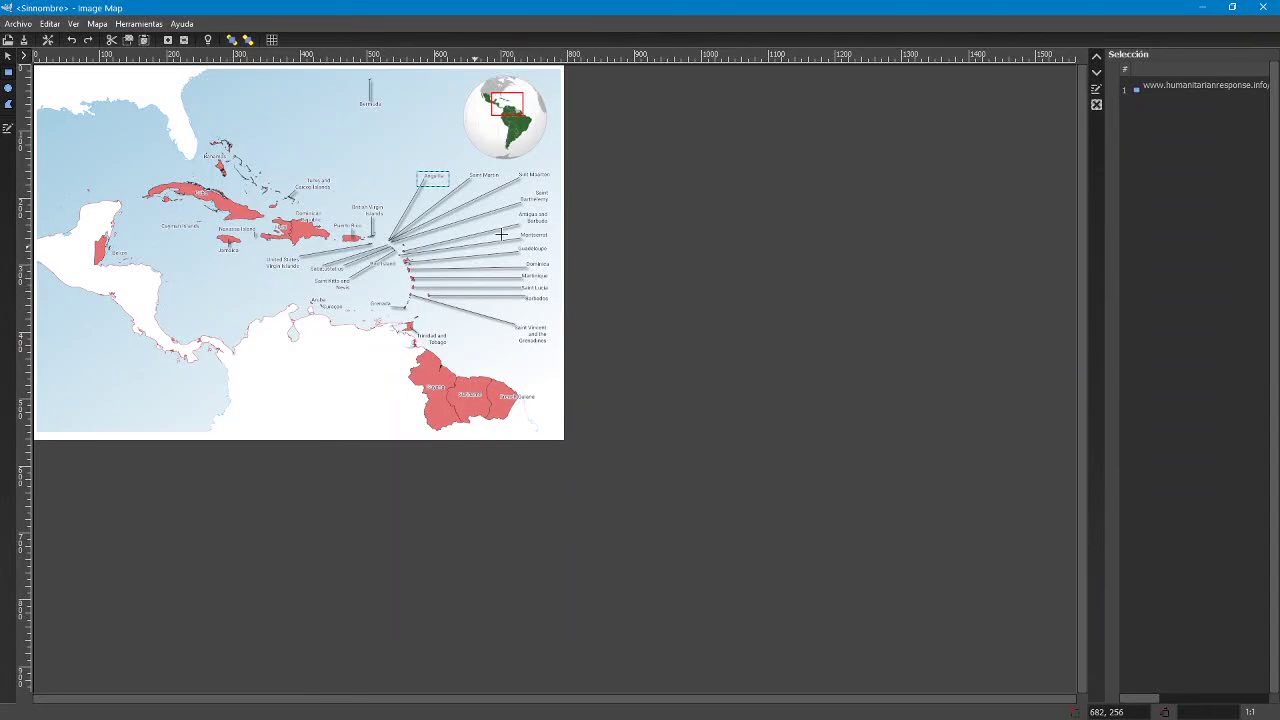
{"action": "left_click_drag", "start_coordinate": [555, 210], "coordinate": [514, 227]}
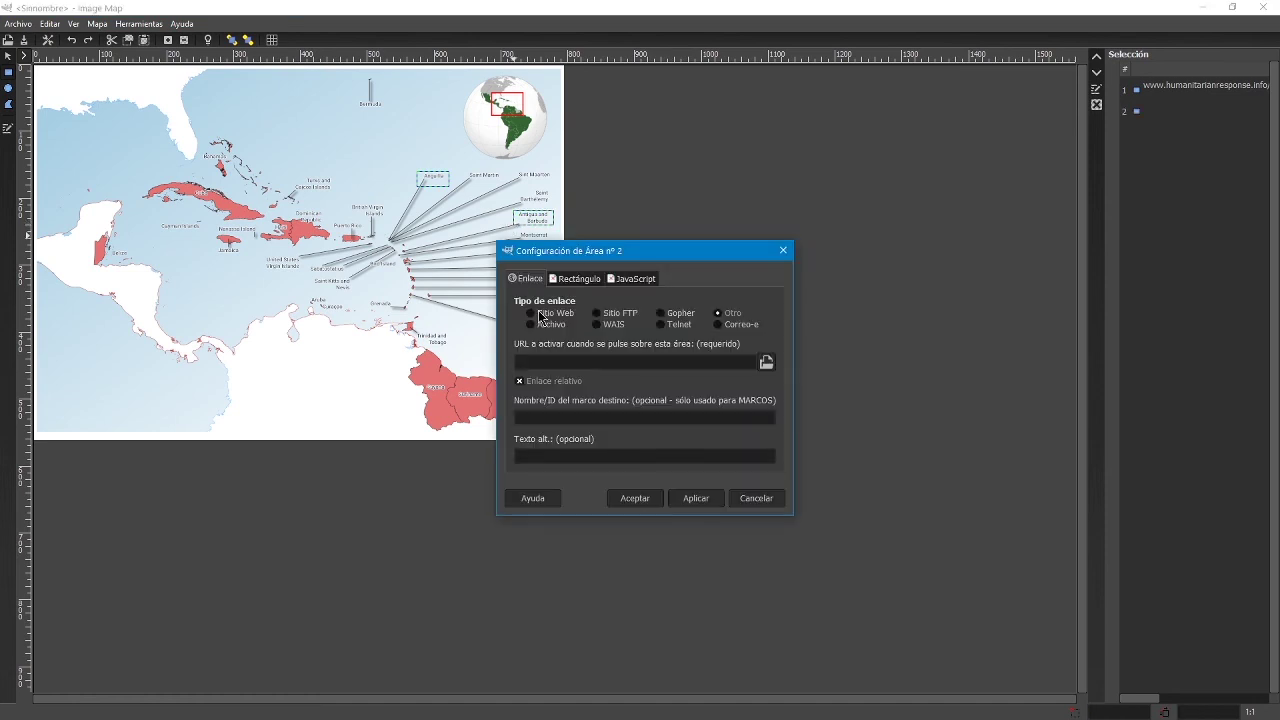
{"action": "key", "text": "alt+Tab"}
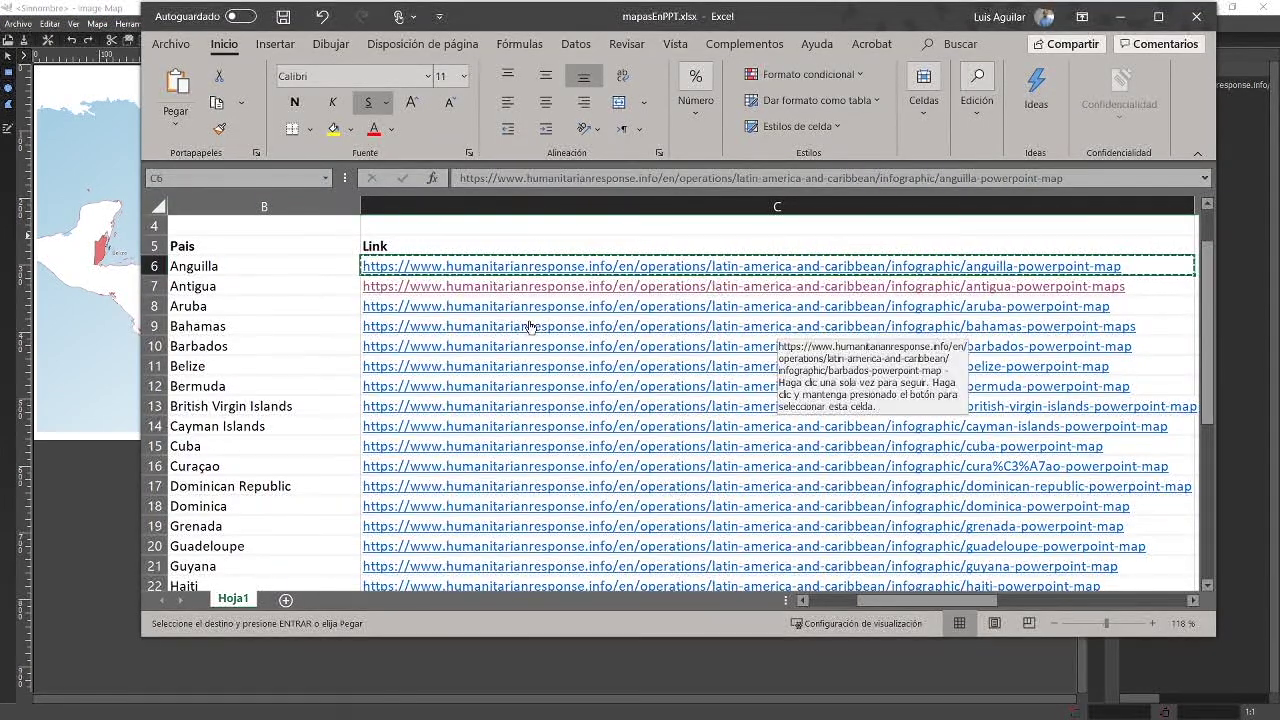
{"action": "key", "text": "Down"}
{"action": "key", "text": "ctrl+c"}
{"action": "key", "text": "alt+Tab"}
{"action": "key", "text": "ctrl+v"}
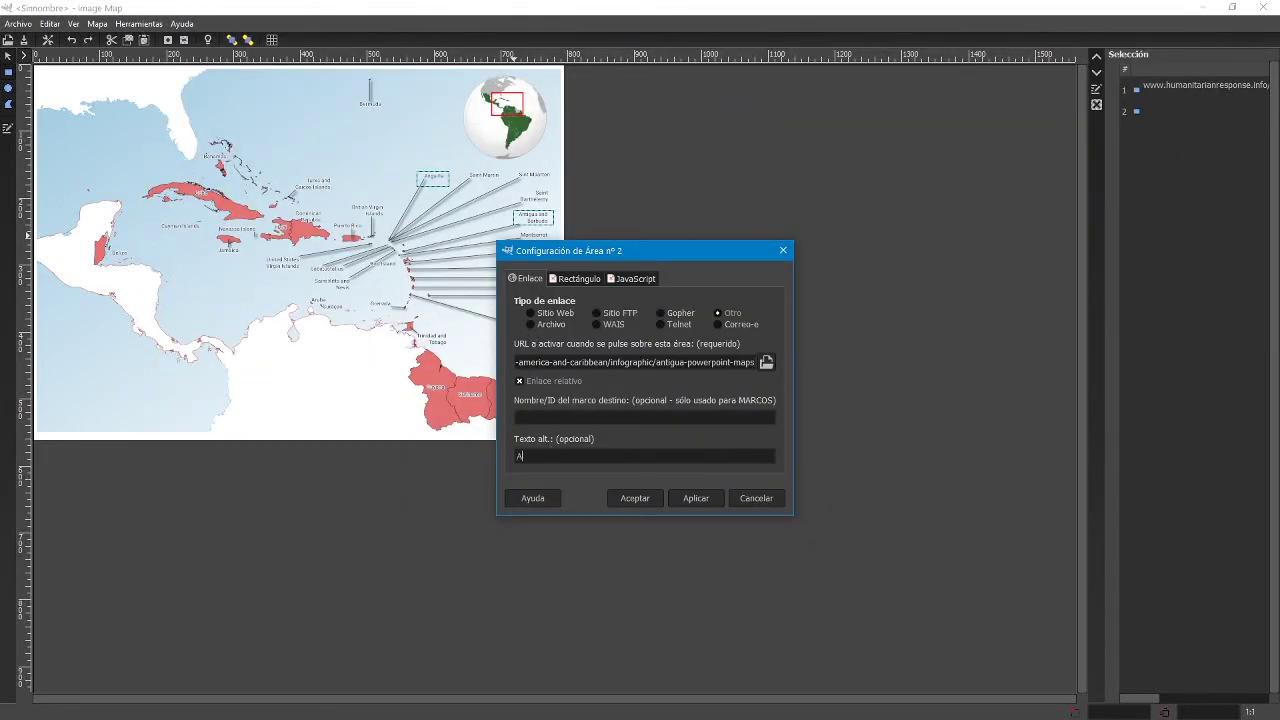
{"action": "left_click", "coordinate": [634, 497]}
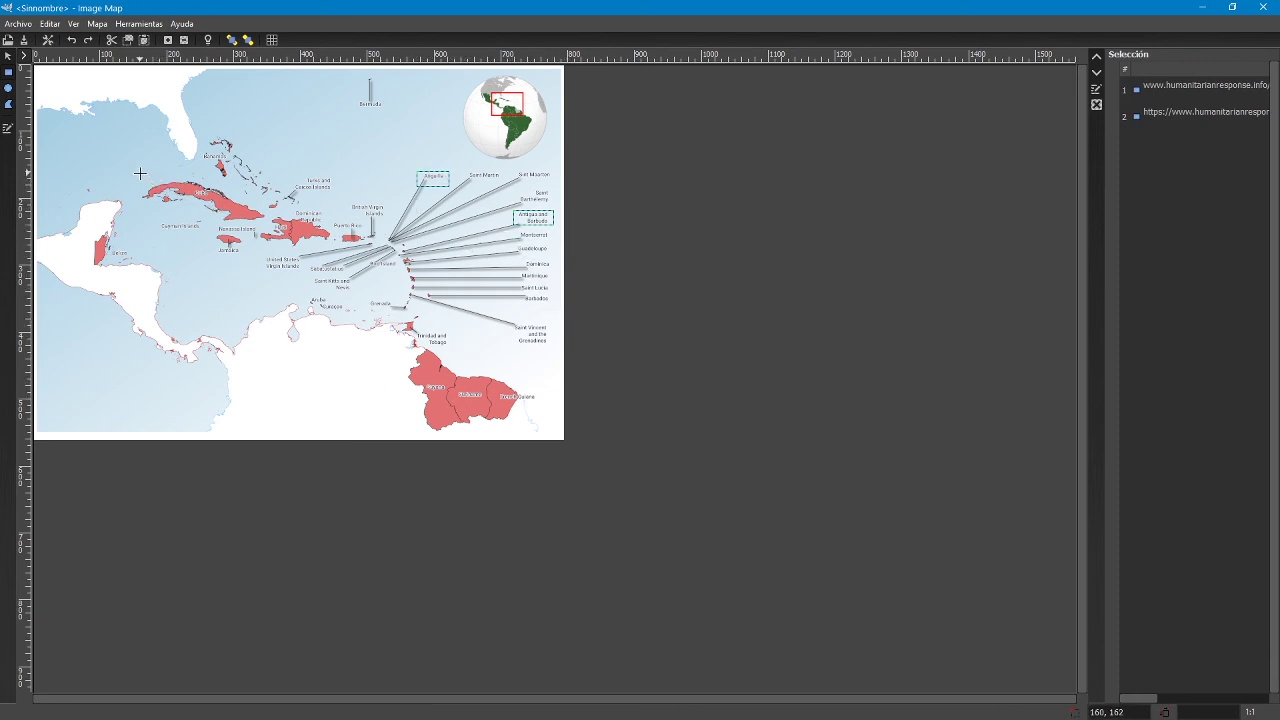
- Outline Cuba, link it to the Cuba map URL from cell C15, alt text 'Cuba'
{"action": "left_click_drag", "start_coordinate": [140, 173], "coordinate": [266, 222]}
{"action": "key", "text": "alt+Tab"}
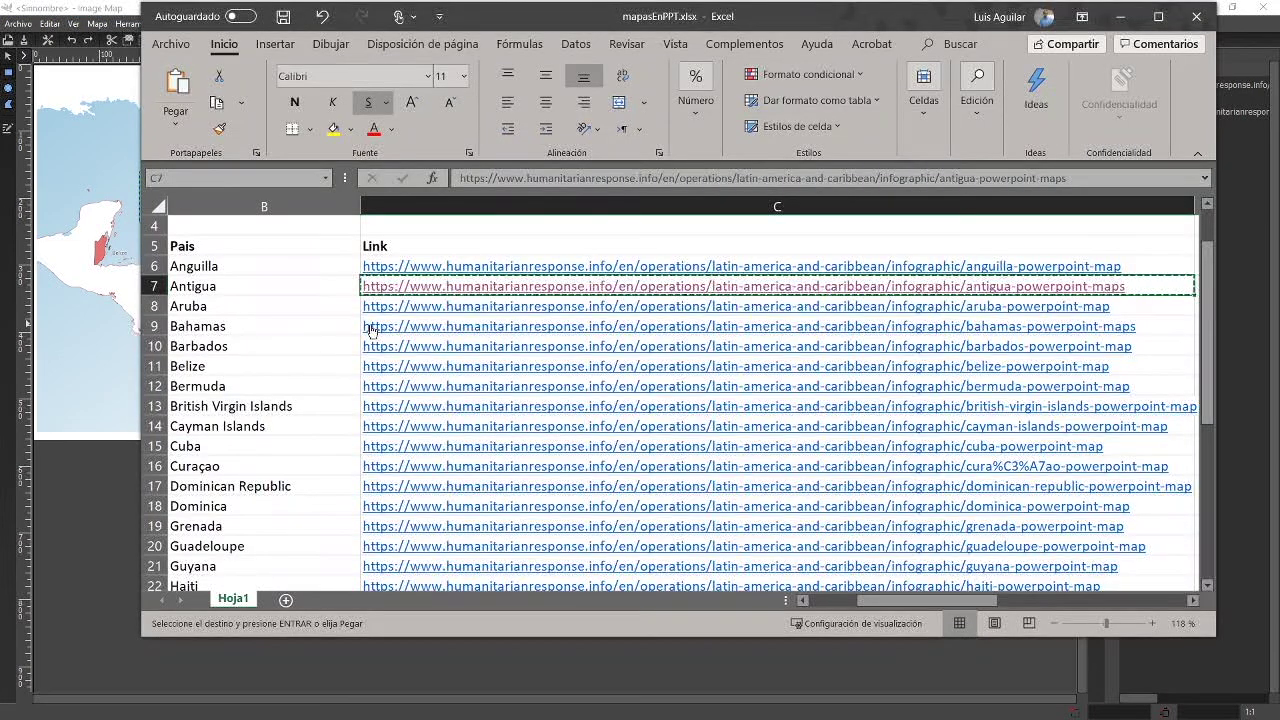
{"action": "left_click", "coordinate": [216, 446]}
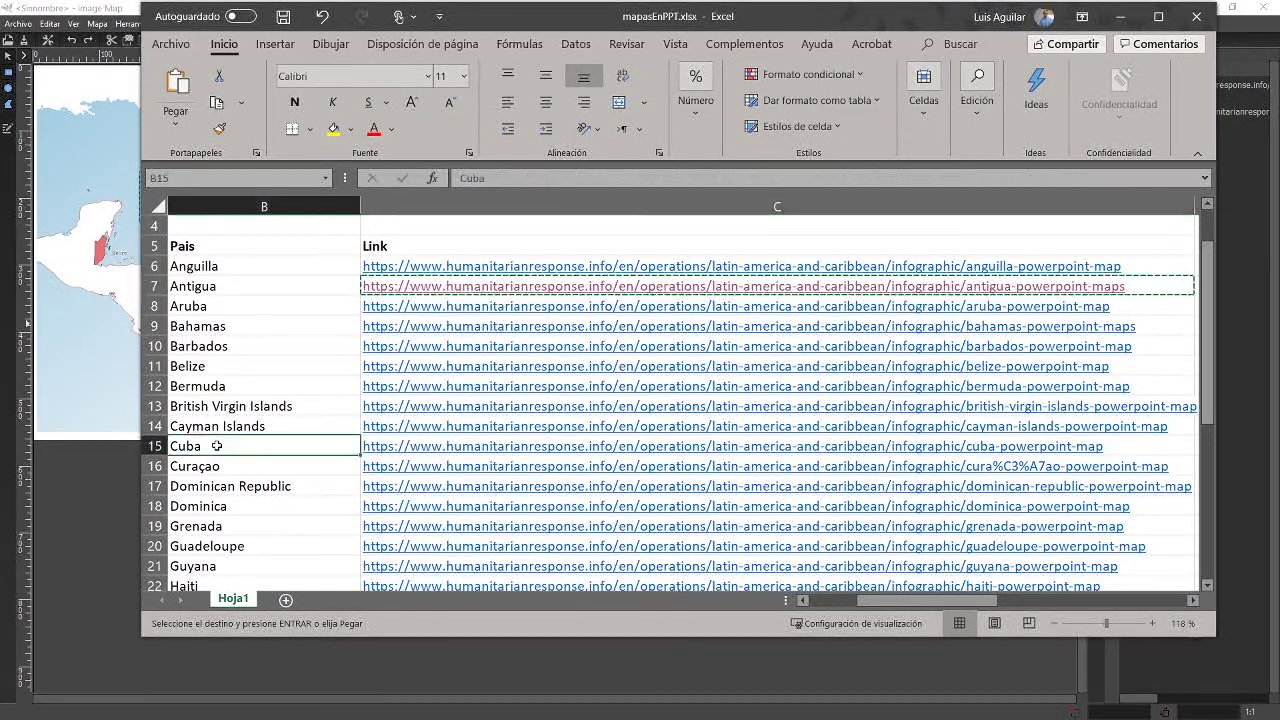
{"action": "key", "text": "Right"}
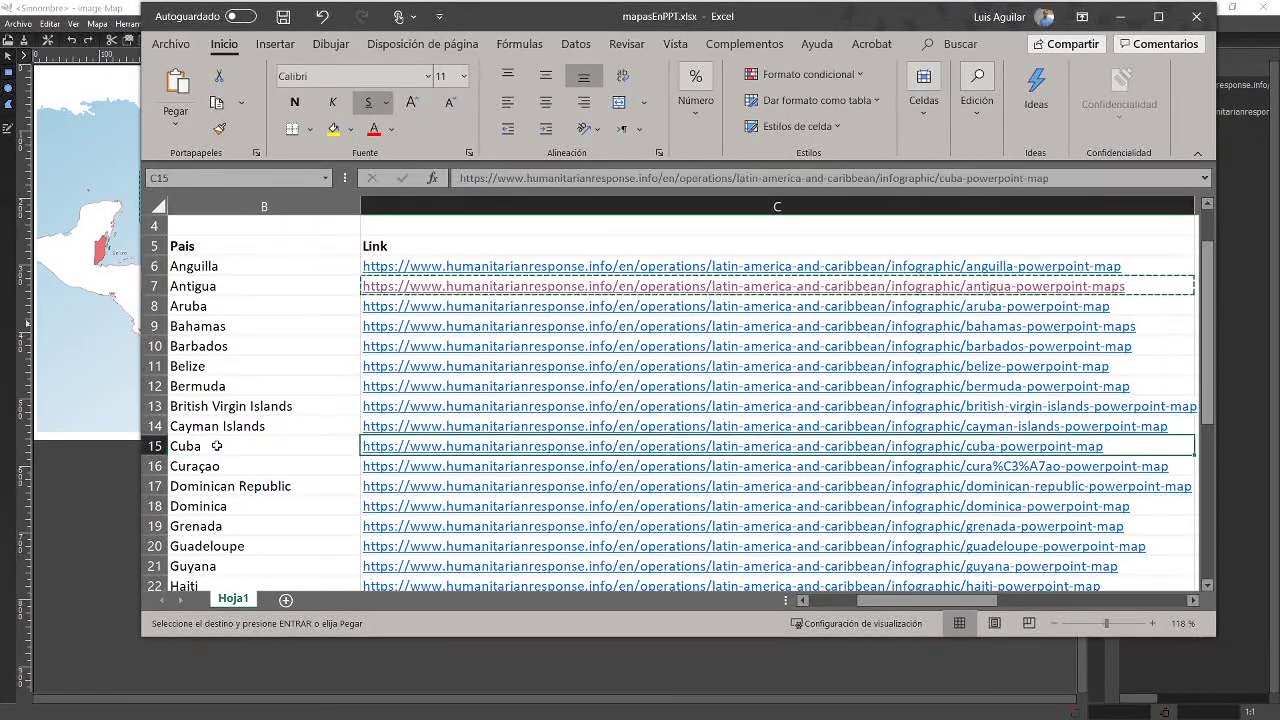
{"action": "key", "text": "ctrl+c"}
{"action": "key", "text": "alt+Tab"}
{"action": "key", "text": "ctrl+v"}
{"action": "left_click", "coordinate": [539, 454]}
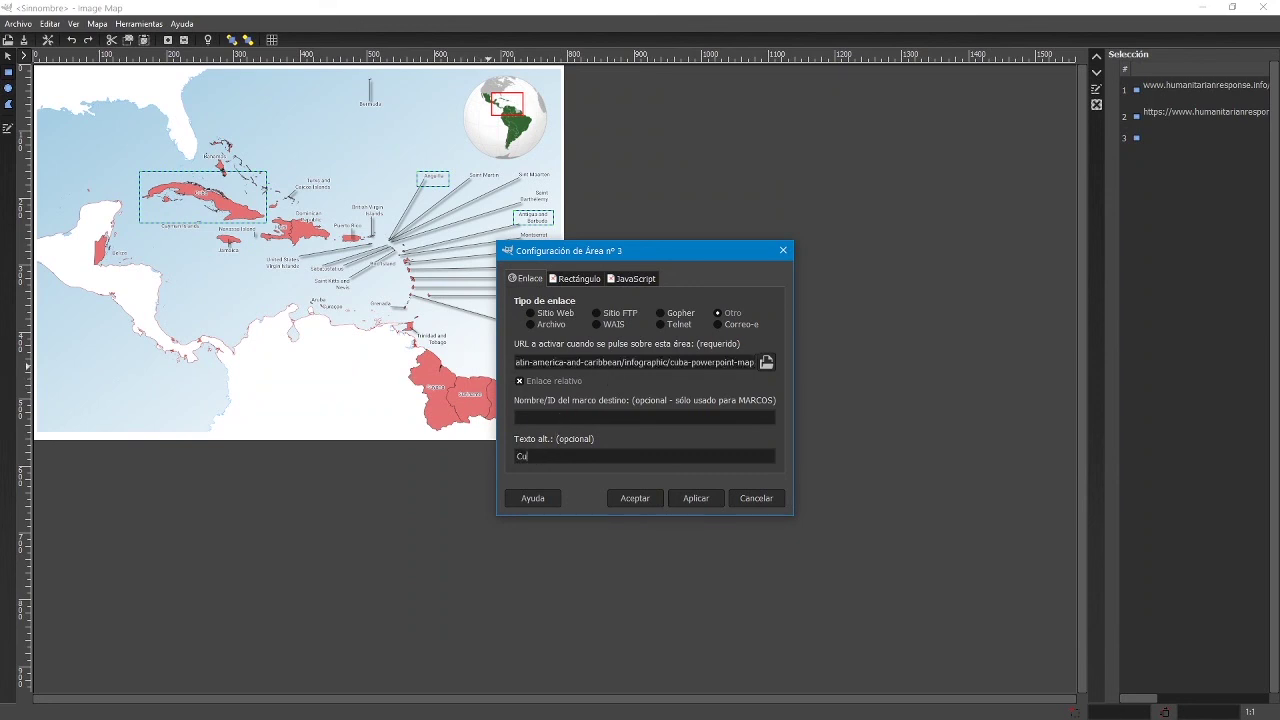
{"action": "left_click", "coordinate": [651, 507]}
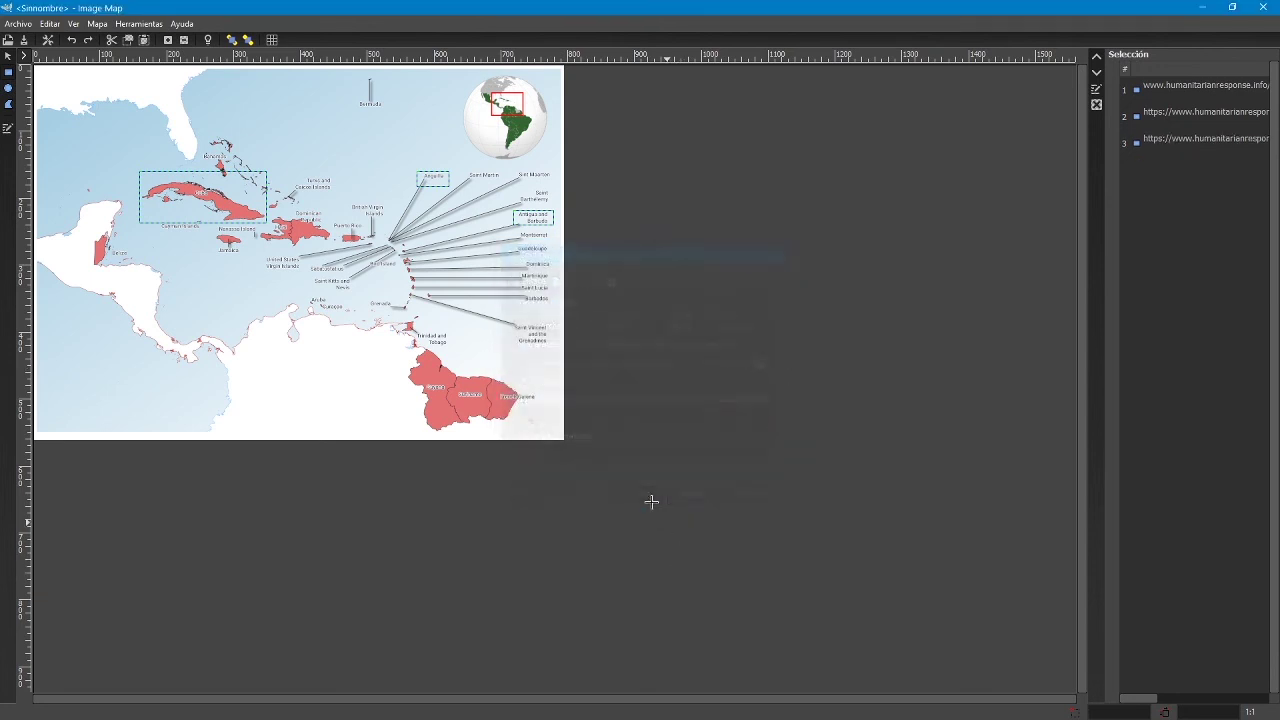
- Save the three-area image map to the MapaSensibledeMapasPPT folder as MapCaribean1.map
{"action": "left_click", "coordinate": [25, 41]}
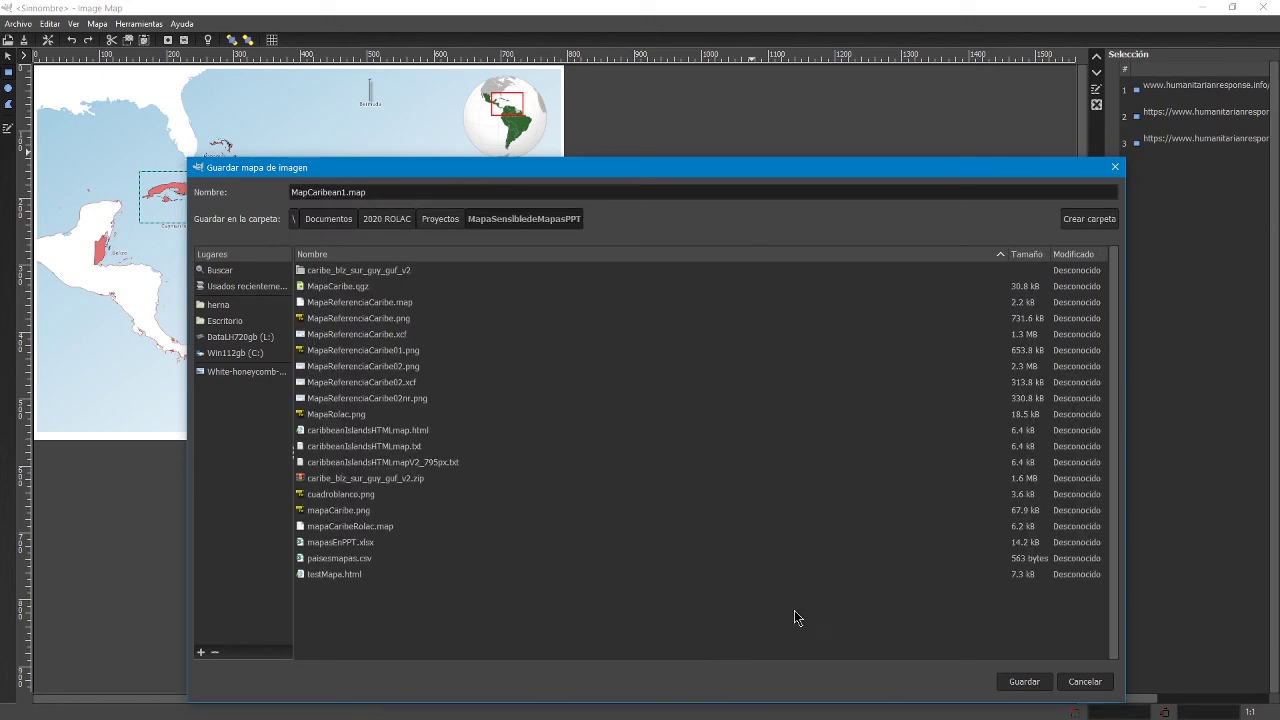
{"action": "left_click", "coordinate": [1024, 681]}
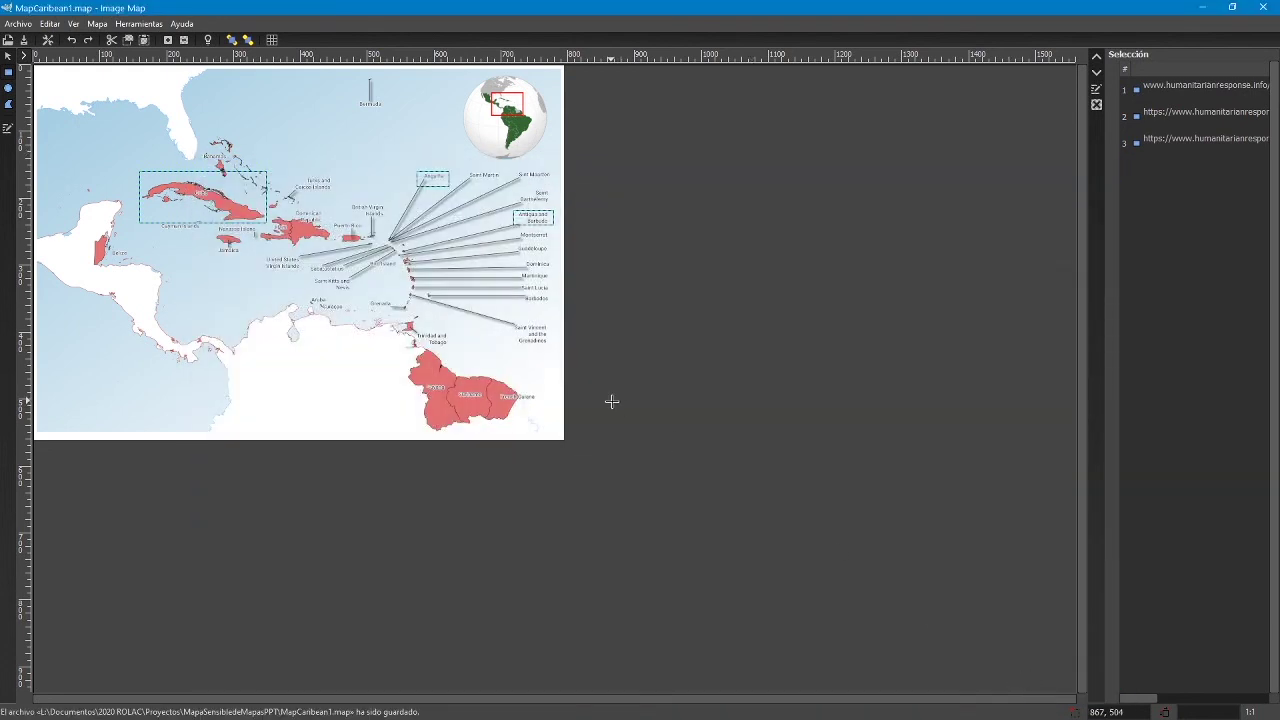
- Open MapCaribean1.map in Visual Studio Code from File > Open File
{"action": "left_click_drag", "start_coordinate": [142, 555], "coordinate": [222, 561]}
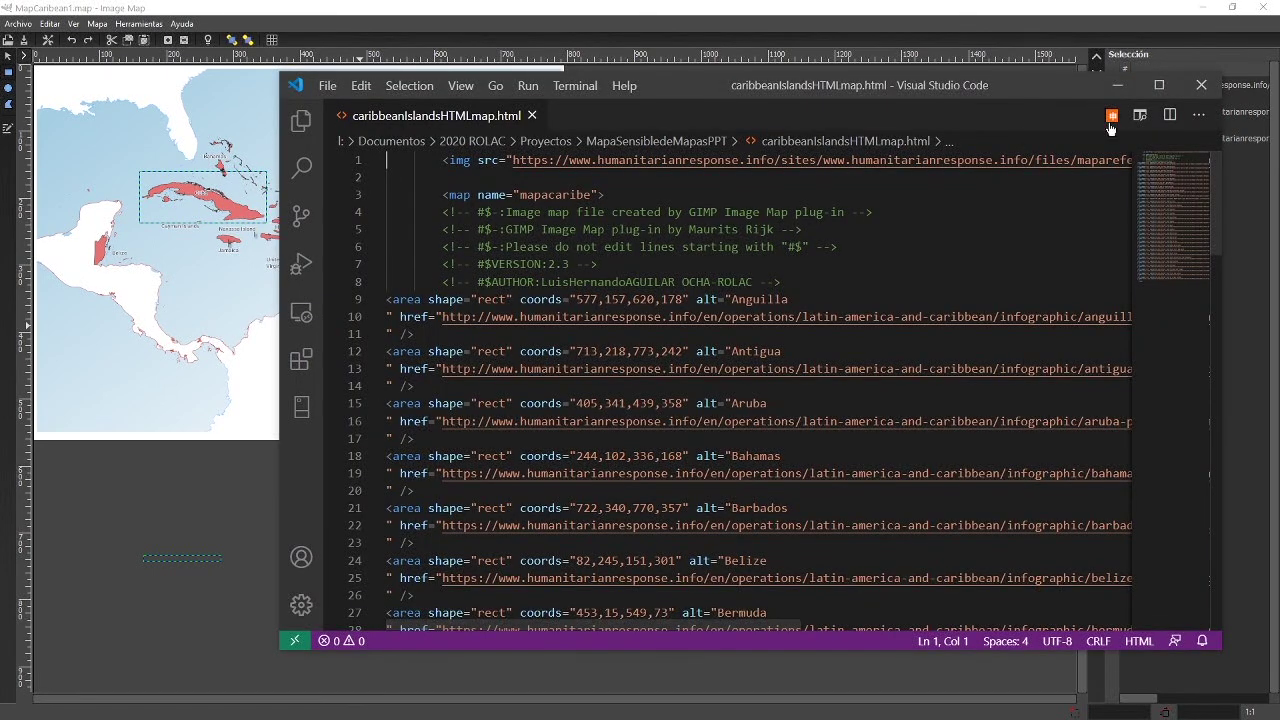
{"action": "left_click", "coordinate": [327, 85]}
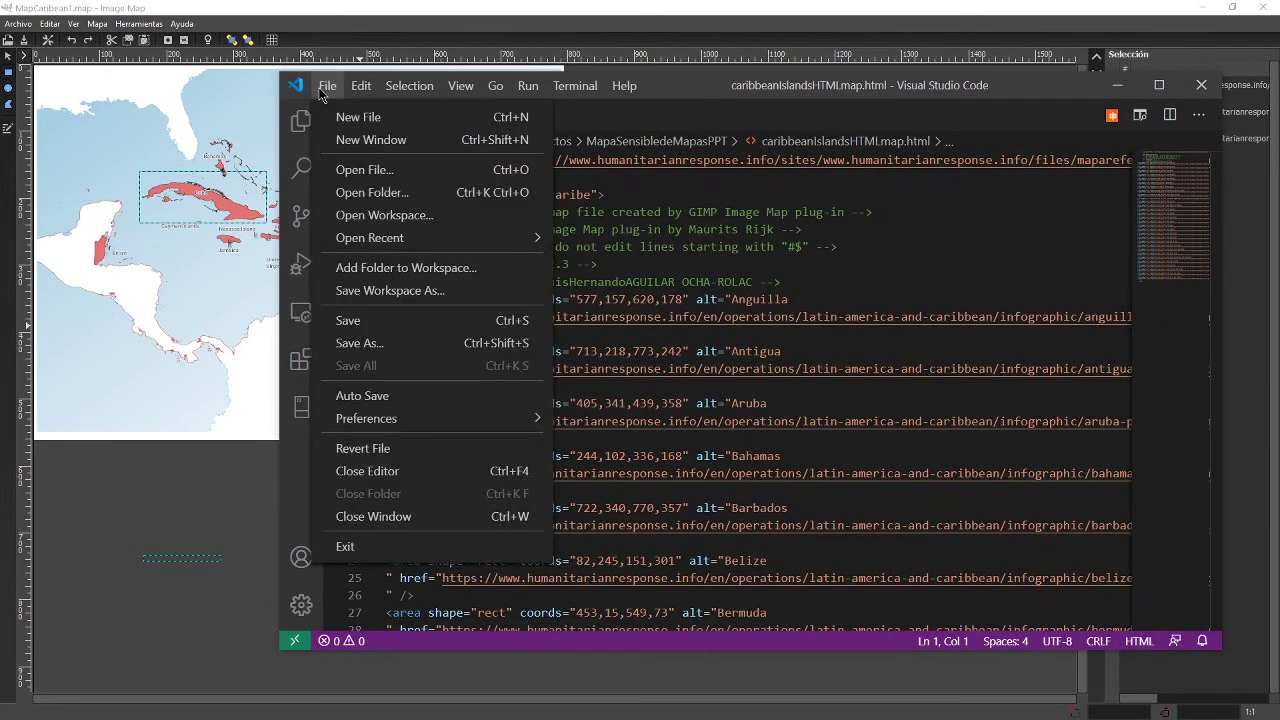
{"action": "left_click", "coordinate": [350, 168]}
{"action": "left_click", "coordinate": [945, 465]}
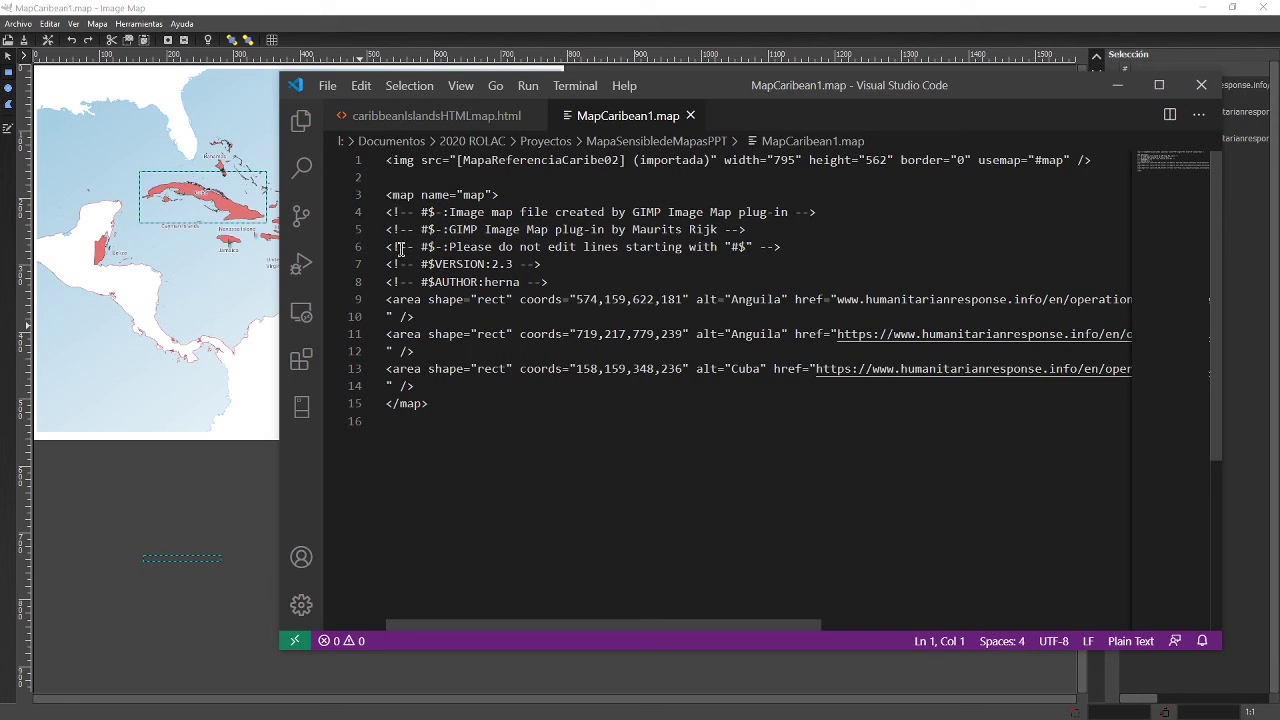
- Maximize VS Code, show MapCaribean1.map, and select its <map name="map"> line
{"action": "left_click", "coordinate": [481, 117]}
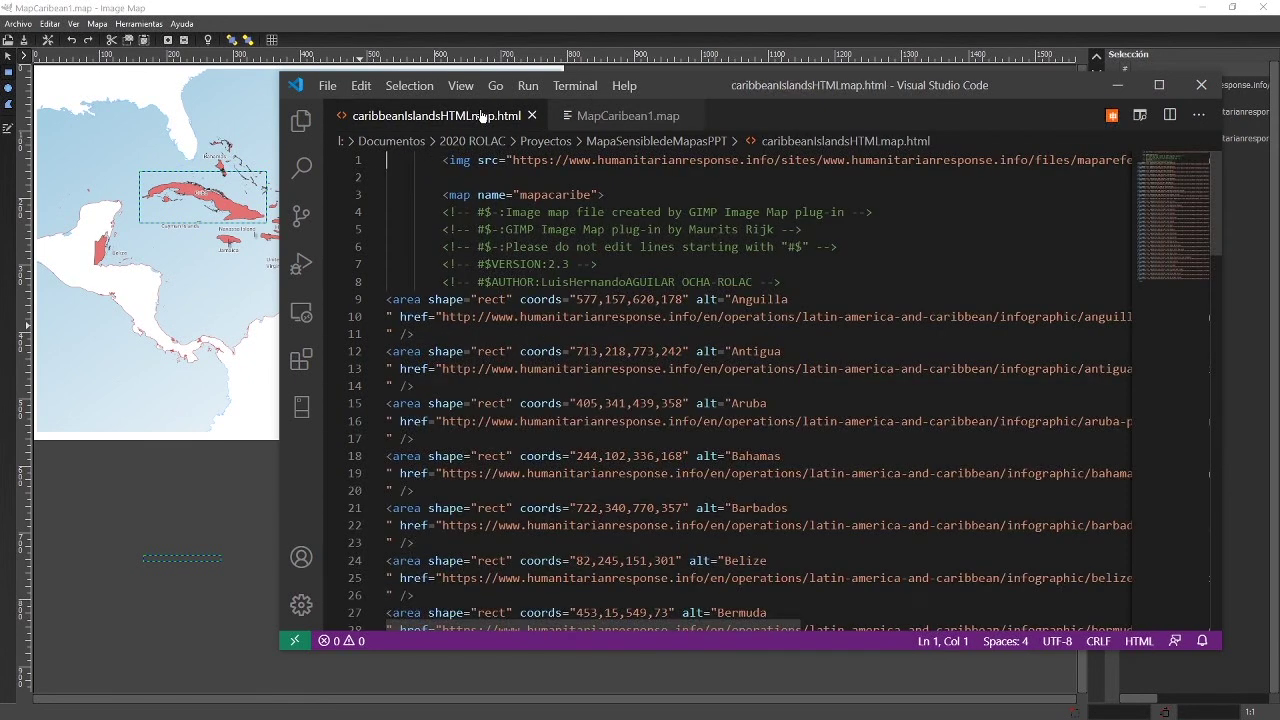
{"action": "left_click", "coordinate": [1158, 88]}
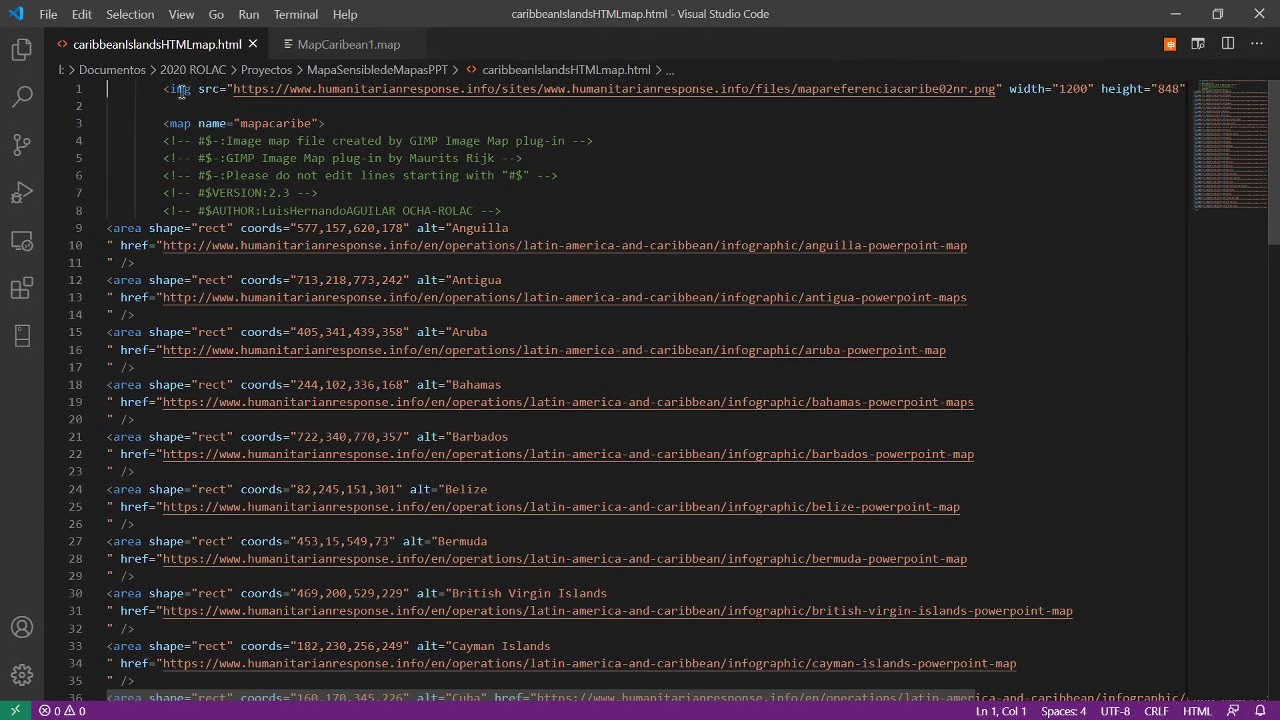
{"action": "mouse_move", "coordinate": [179, 92]}
{"action": "left_click", "coordinate": [334, 45]}
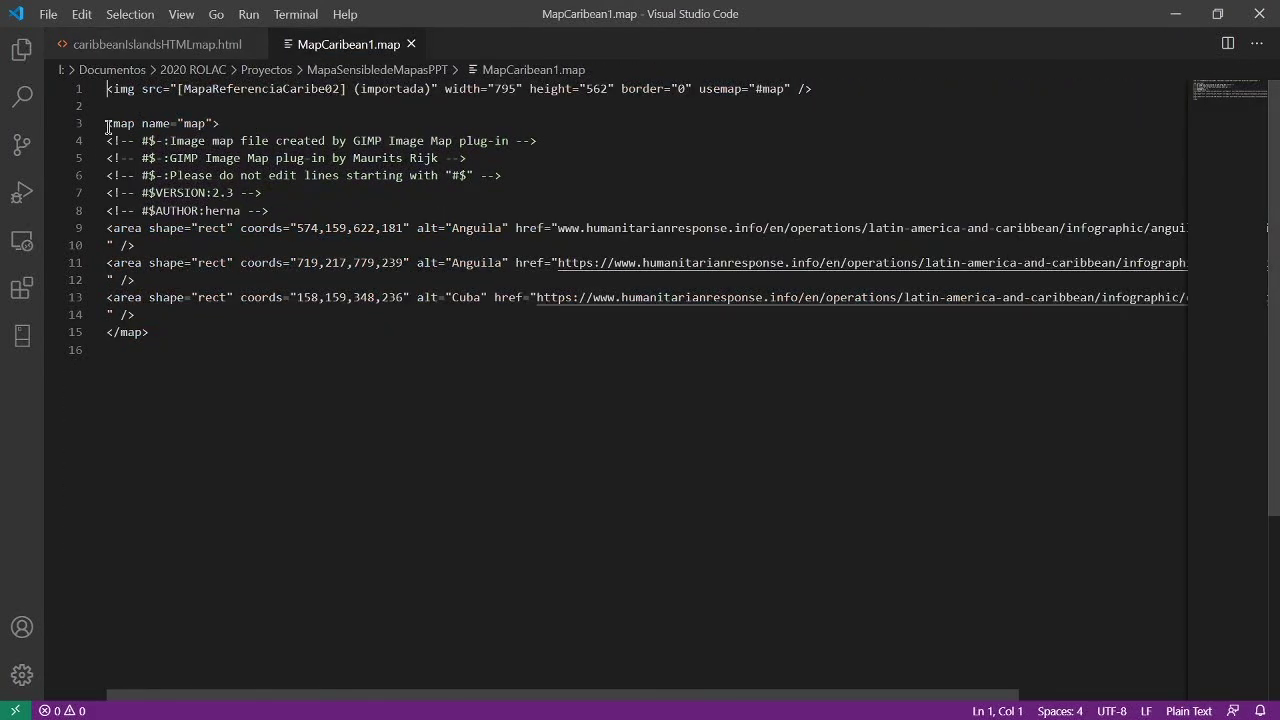
{"action": "left_click_drag", "start_coordinate": [108, 125], "coordinate": [230, 131]}
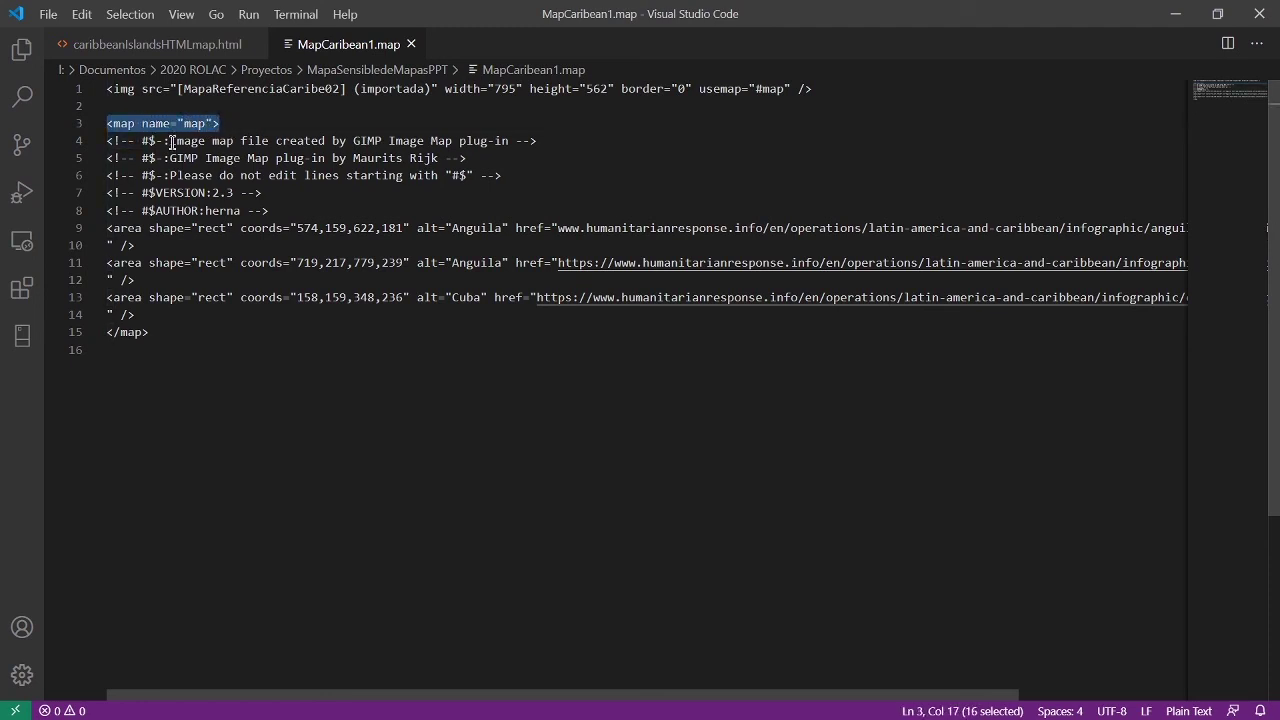
- Switch to caribbeanIslandsHTMLmap.html and highlight the map name mapacaribe in its opening tag
{"action": "left_click", "coordinate": [197, 50]}
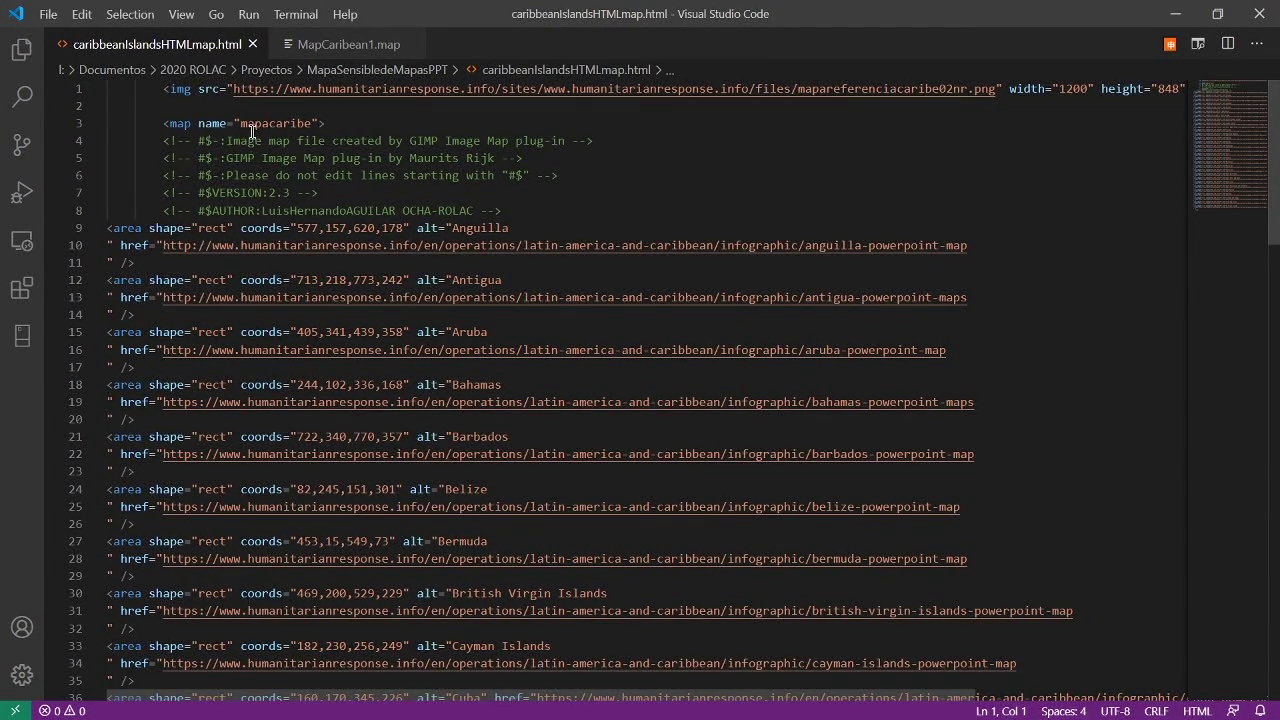
{"action": "left_click_drag", "start_coordinate": [239, 123], "coordinate": [311, 123]}
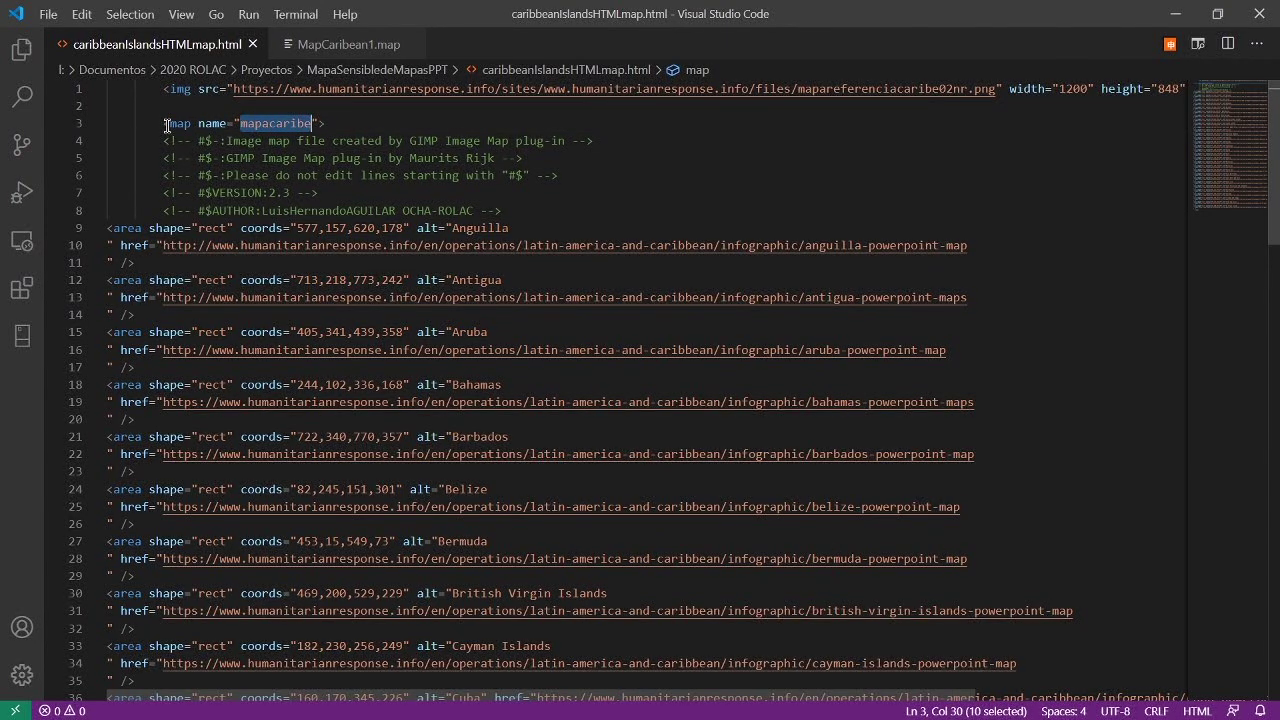
{"action": "left_click_drag", "start_coordinate": [165, 123], "coordinate": [190, 123]}
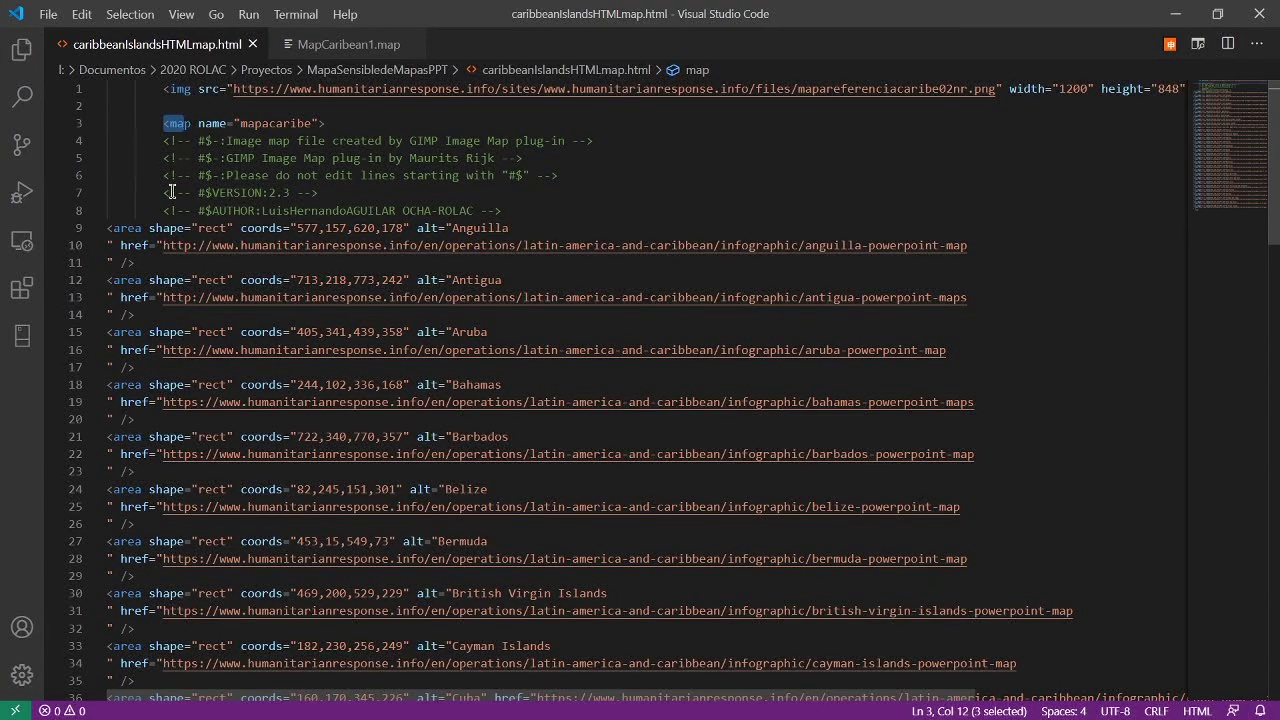
- Highlight the closing </map> tag at line 98, then return to the top of the file
{"action": "scroll", "coordinate": [162, 308], "scroll_direction": "down", "scroll_amount": 5}
{"action": "scroll", "coordinate": [162, 308], "scroll_direction": "down", "scroll_amount": 20}
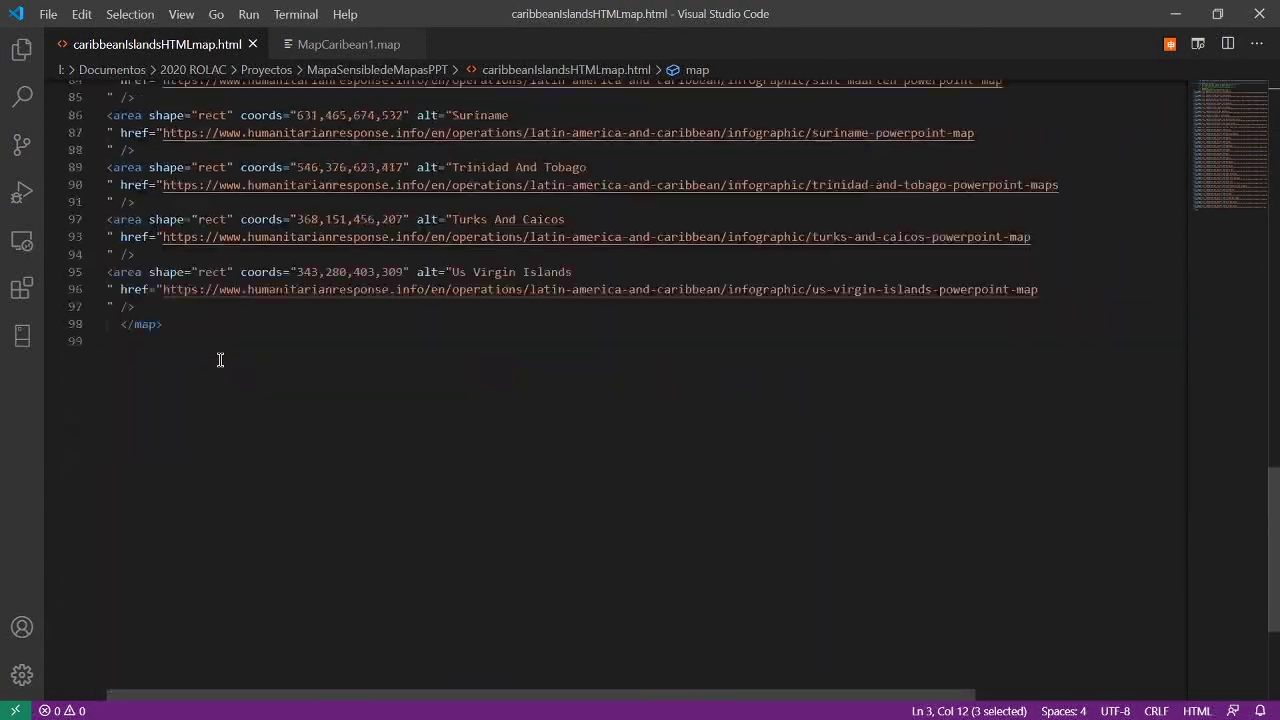
{"action": "scroll", "coordinate": [220, 357], "scroll_direction": "up", "scroll_amount": 5}
{"action": "left_click_drag", "start_coordinate": [171, 390], "coordinate": [115, 389]}
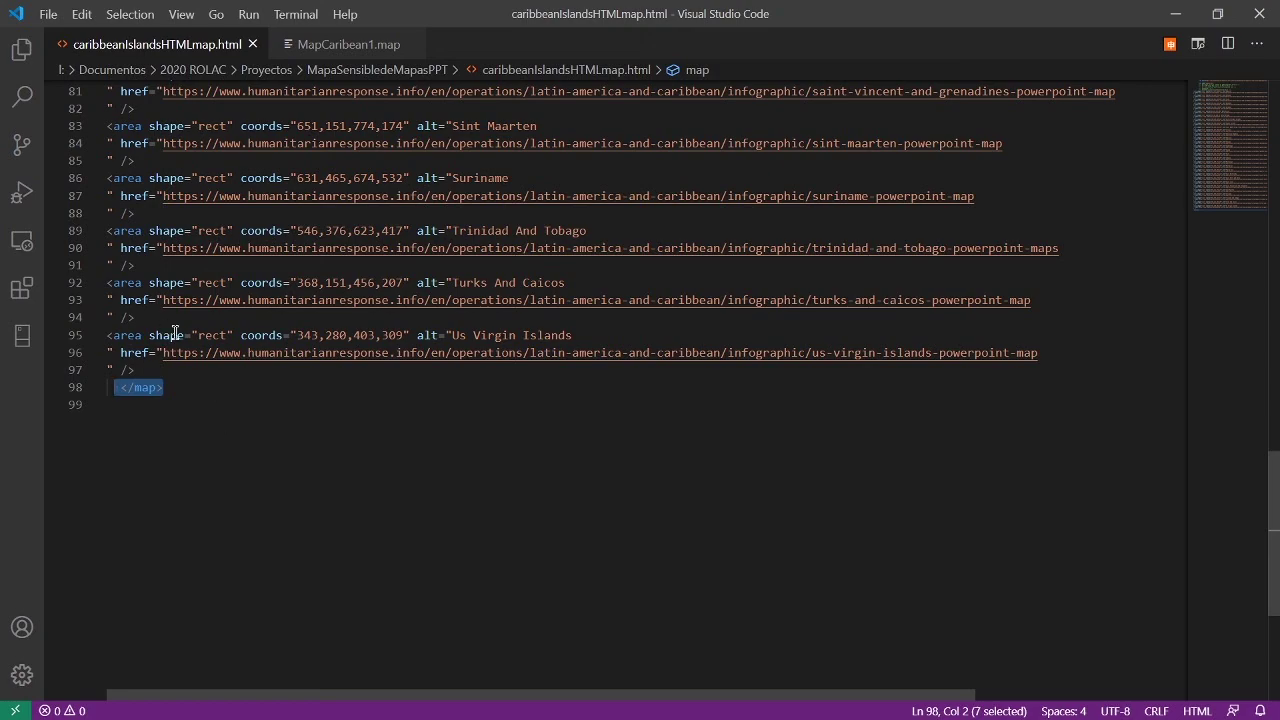
{"action": "scroll", "coordinate": [254, 360], "scroll_direction": "up", "scroll_amount": 20}
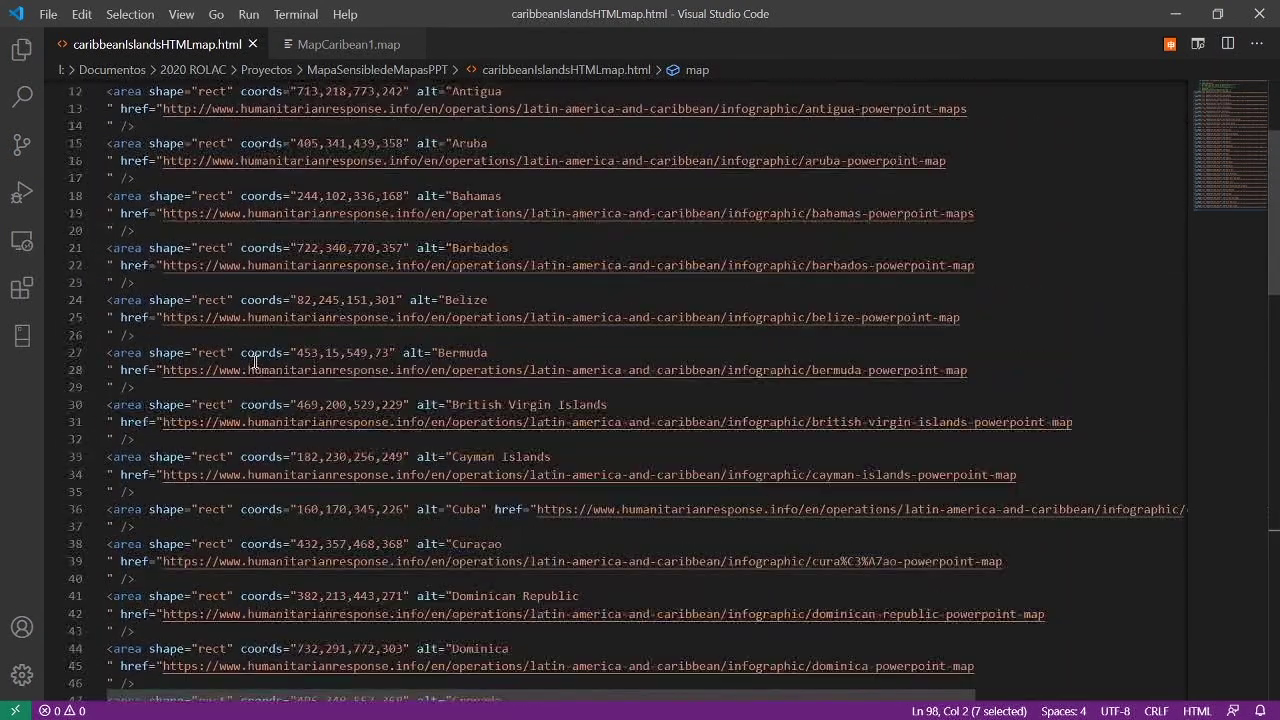
{"action": "scroll", "coordinate": [254, 362], "scroll_direction": "up", "scroll_amount": 4}
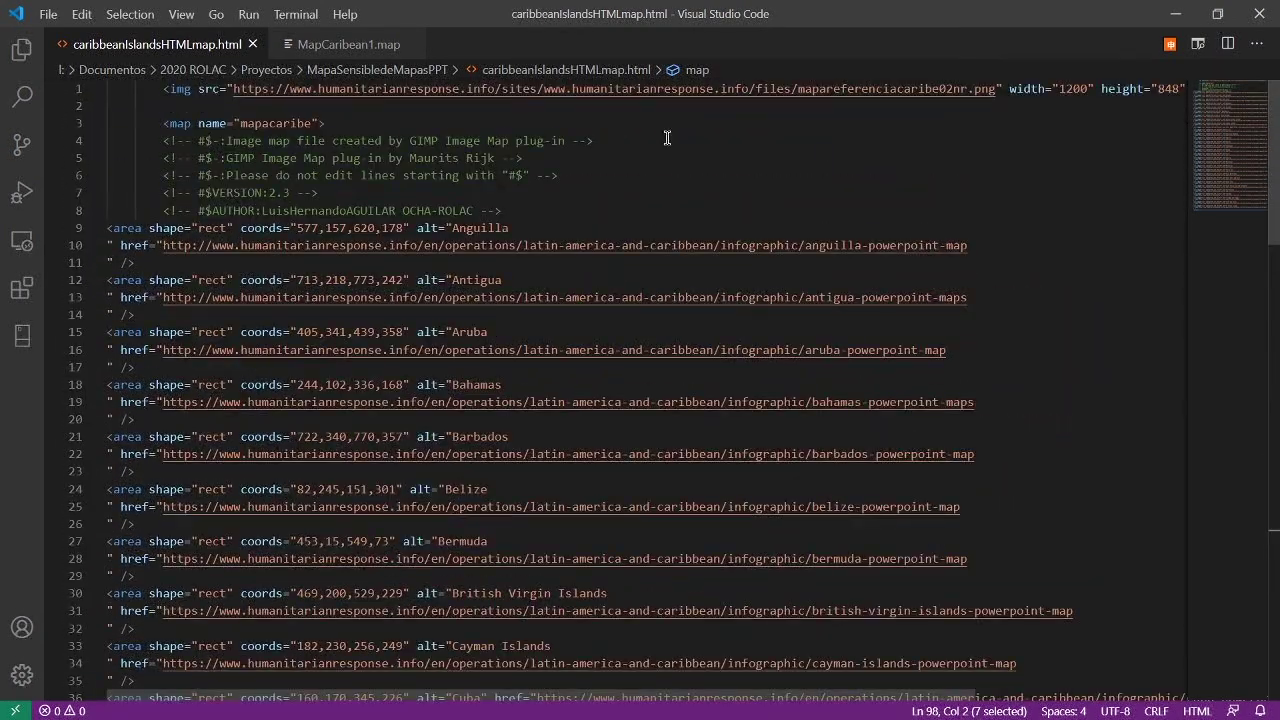
- Break the img tag before width="1200" and highlight usemap="#mapacaribe" on the new second line
{"action": "left_click", "coordinate": [1004, 89]}
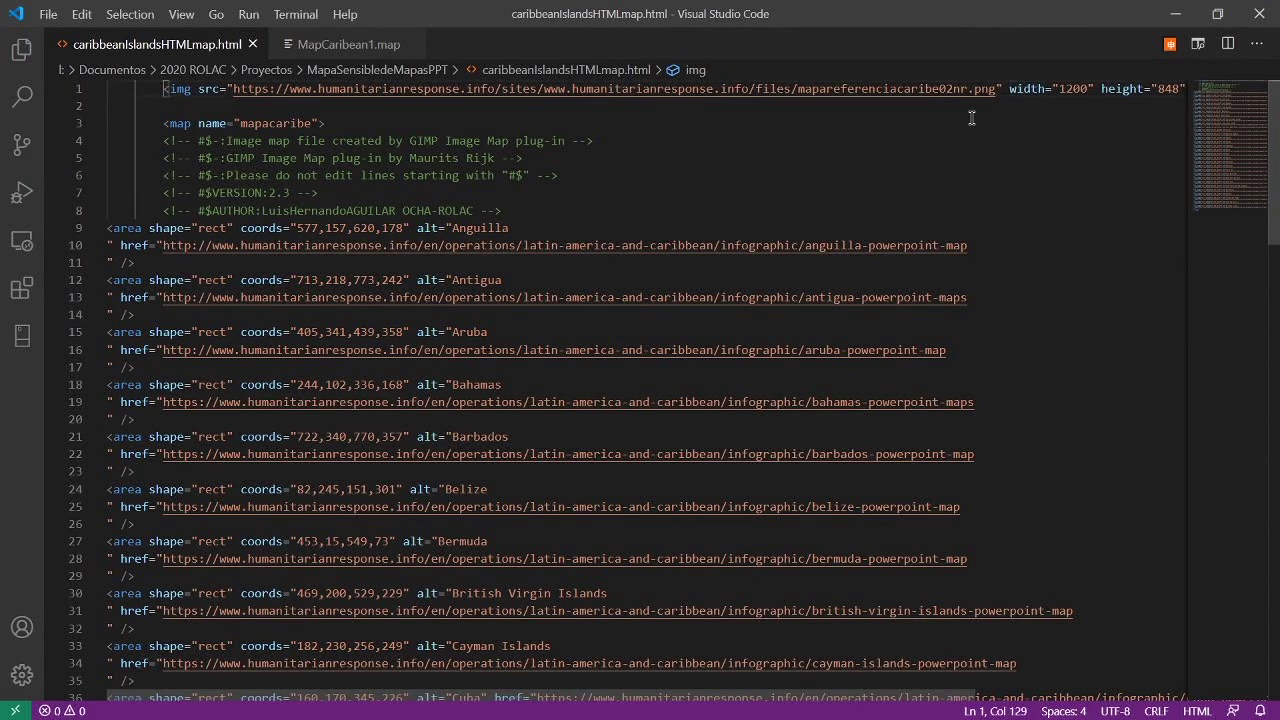
{"action": "key", "text": "Return"}
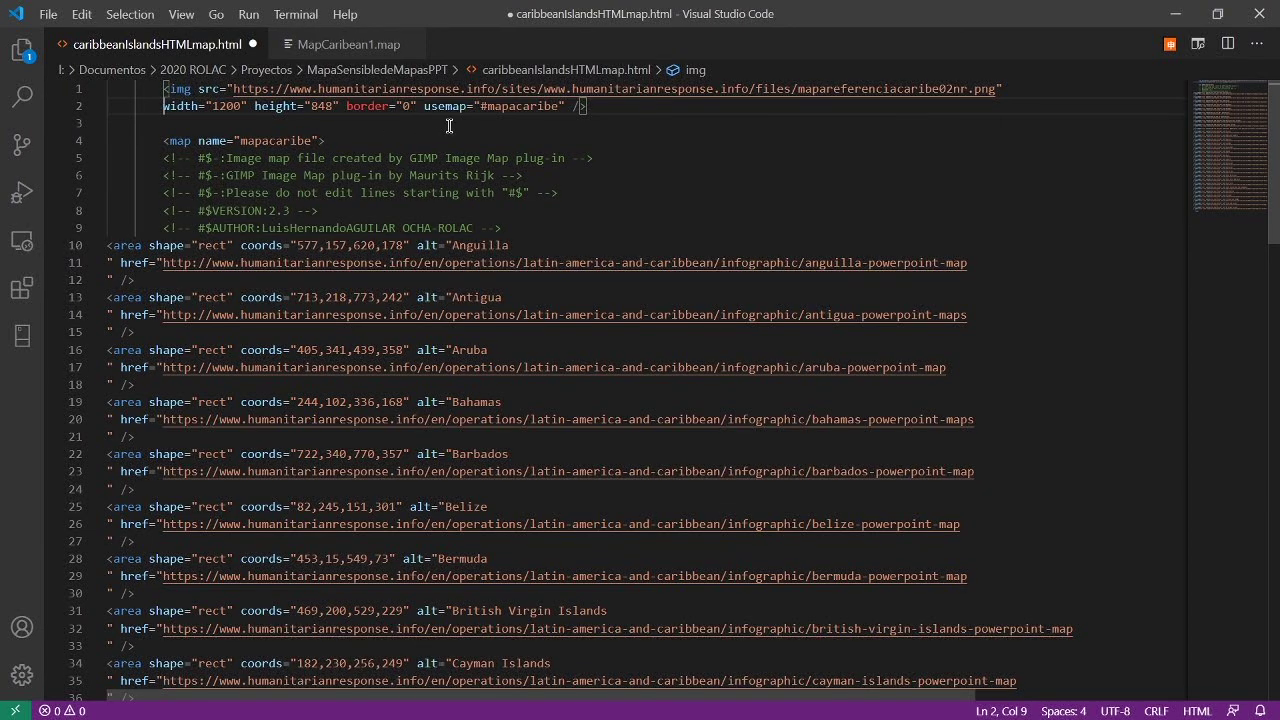
{"action": "left_click_drag", "start_coordinate": [417, 106], "coordinate": [568, 108]}
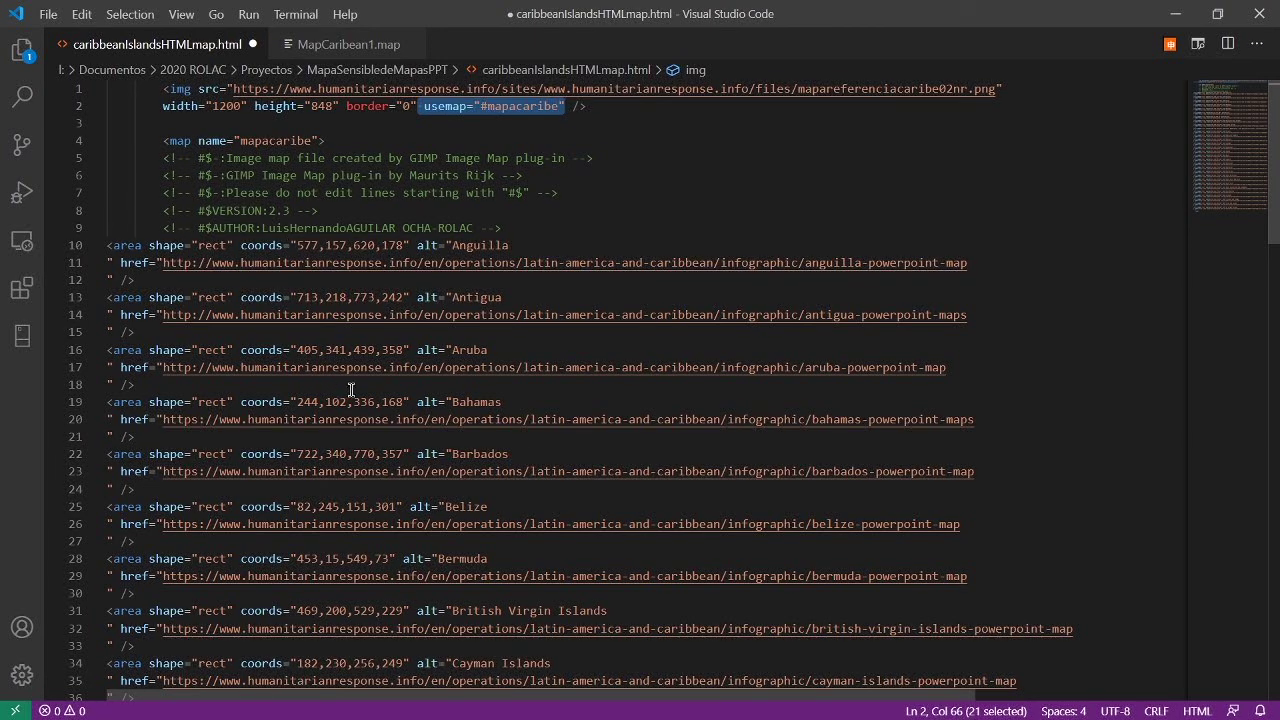
{"action": "left_click", "coordinate": [622, 234]}
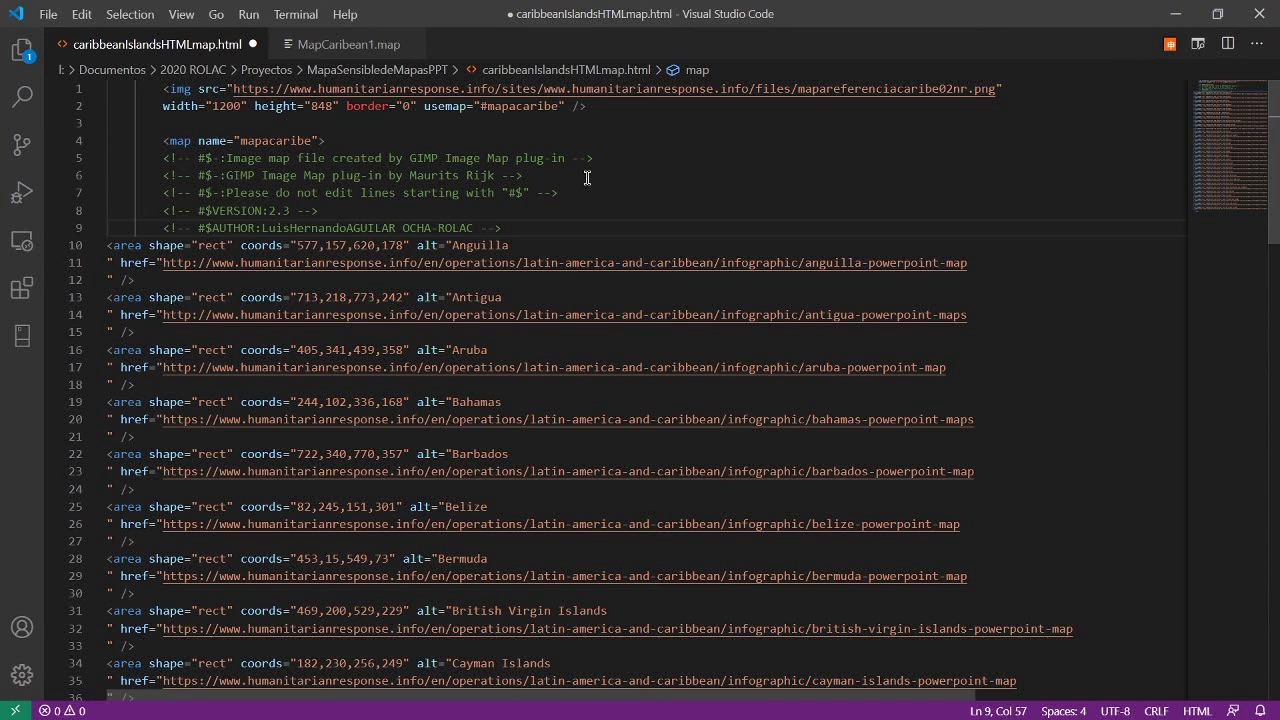
- Bring Firefox forward at the Caribbean map and zoom the page to 130%
{"action": "key", "text": "alt+Tab"}
{"action": "scroll", "coordinate": [1047, 311], "scroll_direction": "down", "scroll_amount": 3}
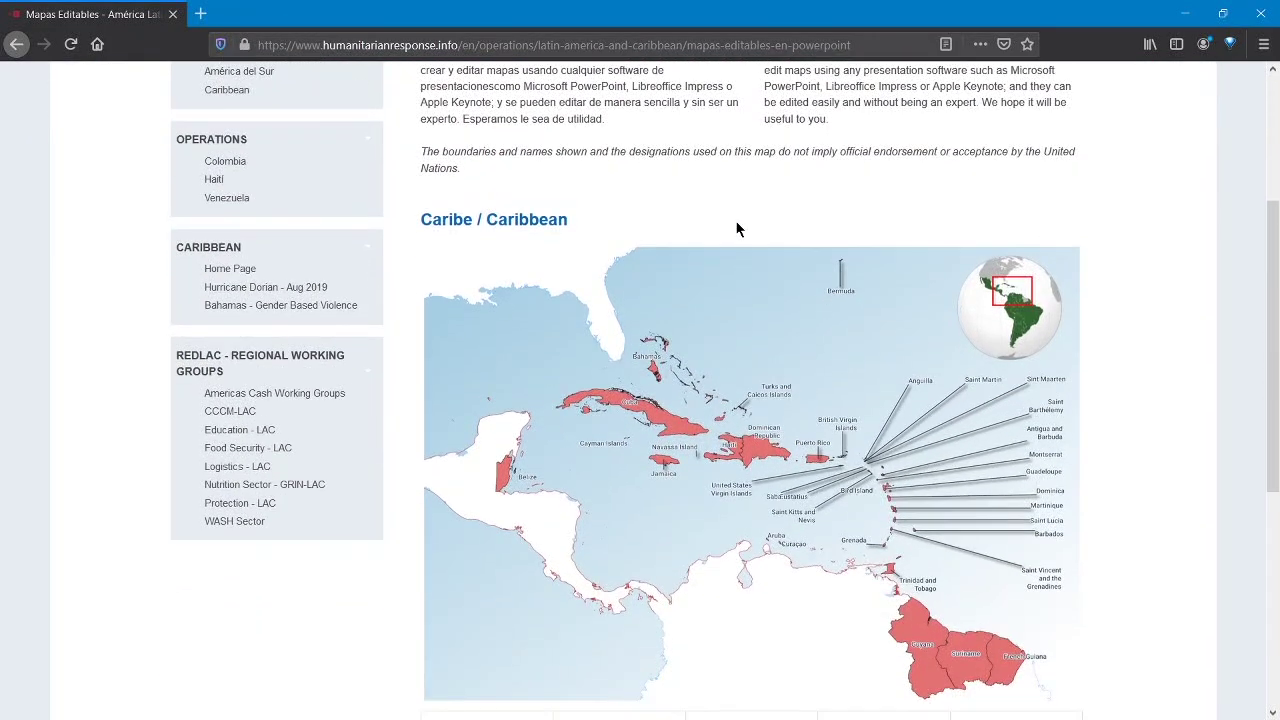
{"action": "scroll", "coordinate": [738, 226], "scroll_direction": "down", "scroll_amount": 2}
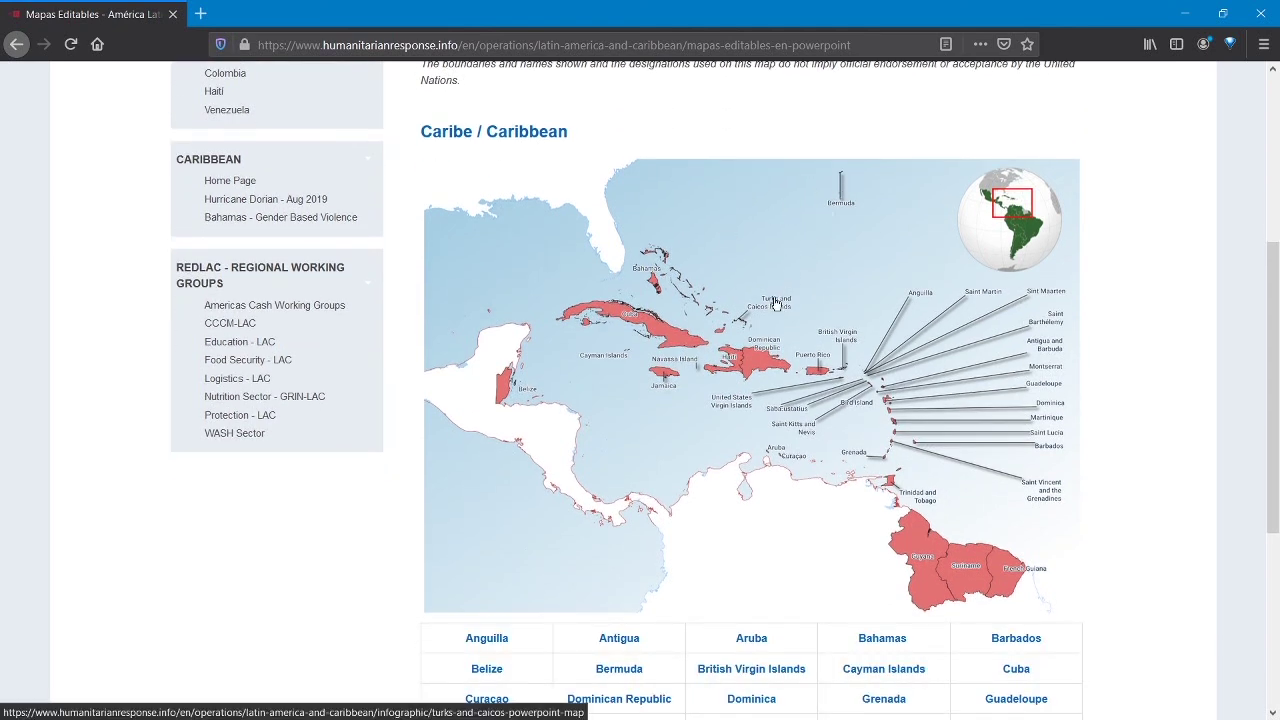
{"action": "key", "text": "ctrl+plus"}
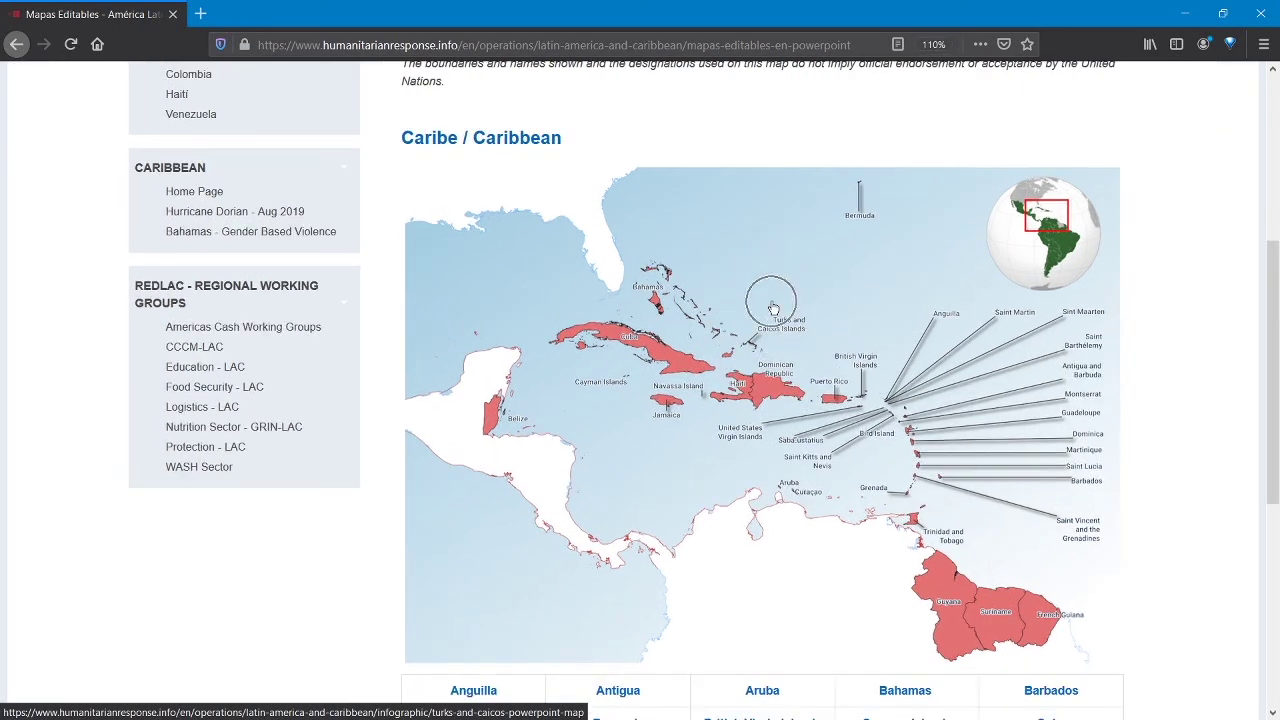
{"action": "key", "text": "ctrl+plus"}
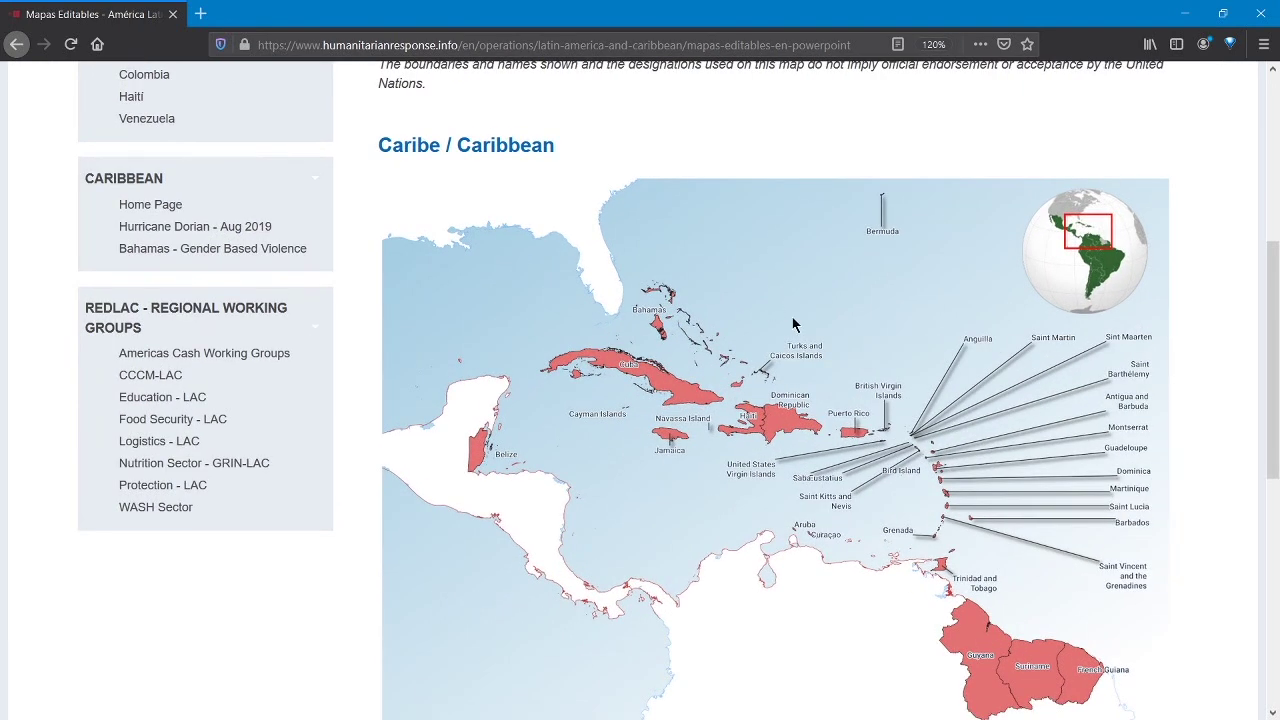
{"action": "key", "text": "ctrl+plus"}
- Scroll down to the table of country links, Anguilla through Us Virgin Islands
{"action": "scroll", "coordinate": [860, 341], "scroll_direction": "down", "scroll_amount": 3}
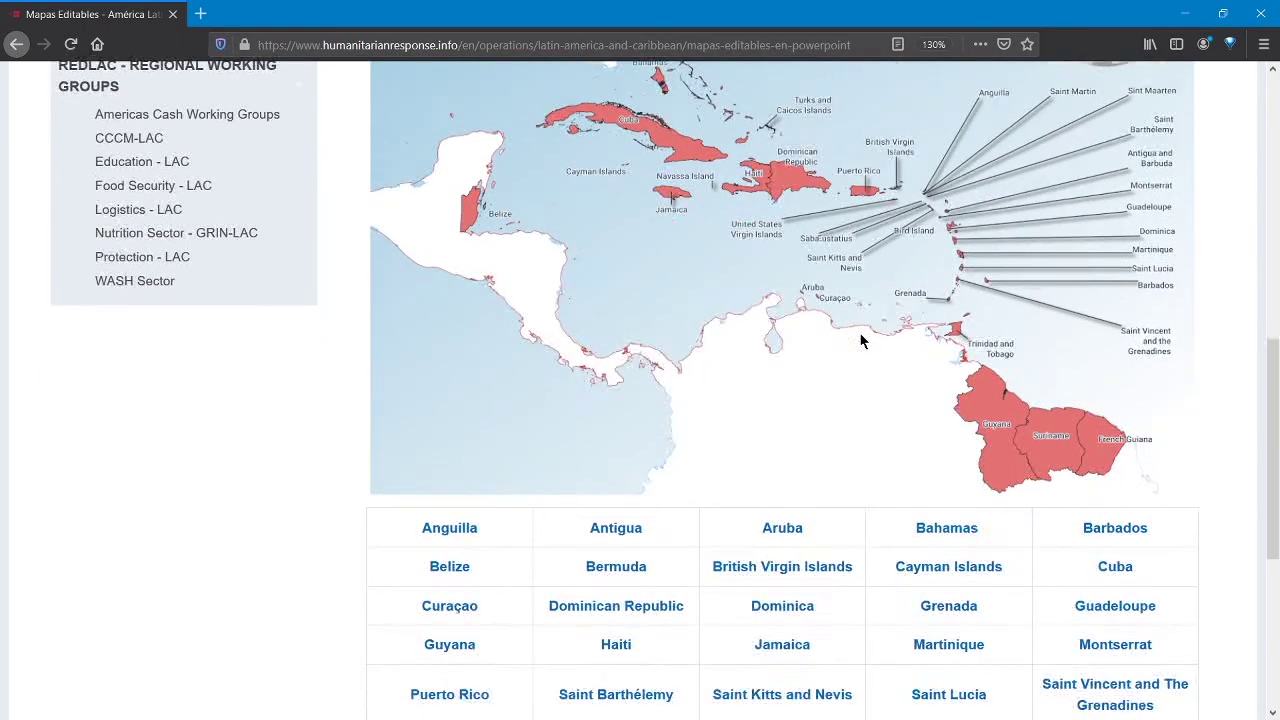
{"action": "scroll", "coordinate": [860, 341], "scroll_direction": "up", "scroll_amount": 3}
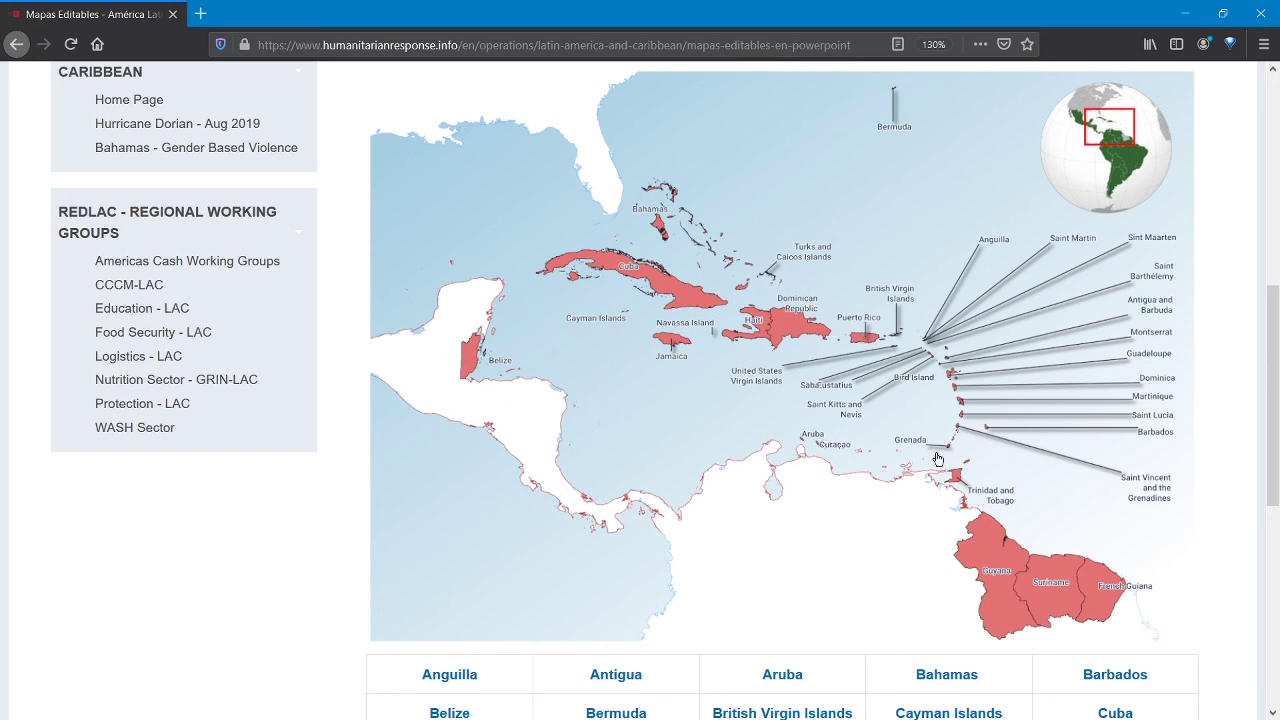
{"action": "scroll", "coordinate": [935, 457], "scroll_direction": "down", "scroll_amount": 2}
{"action": "scroll", "coordinate": [932, 400], "scroll_direction": "up", "scroll_amount": 10}
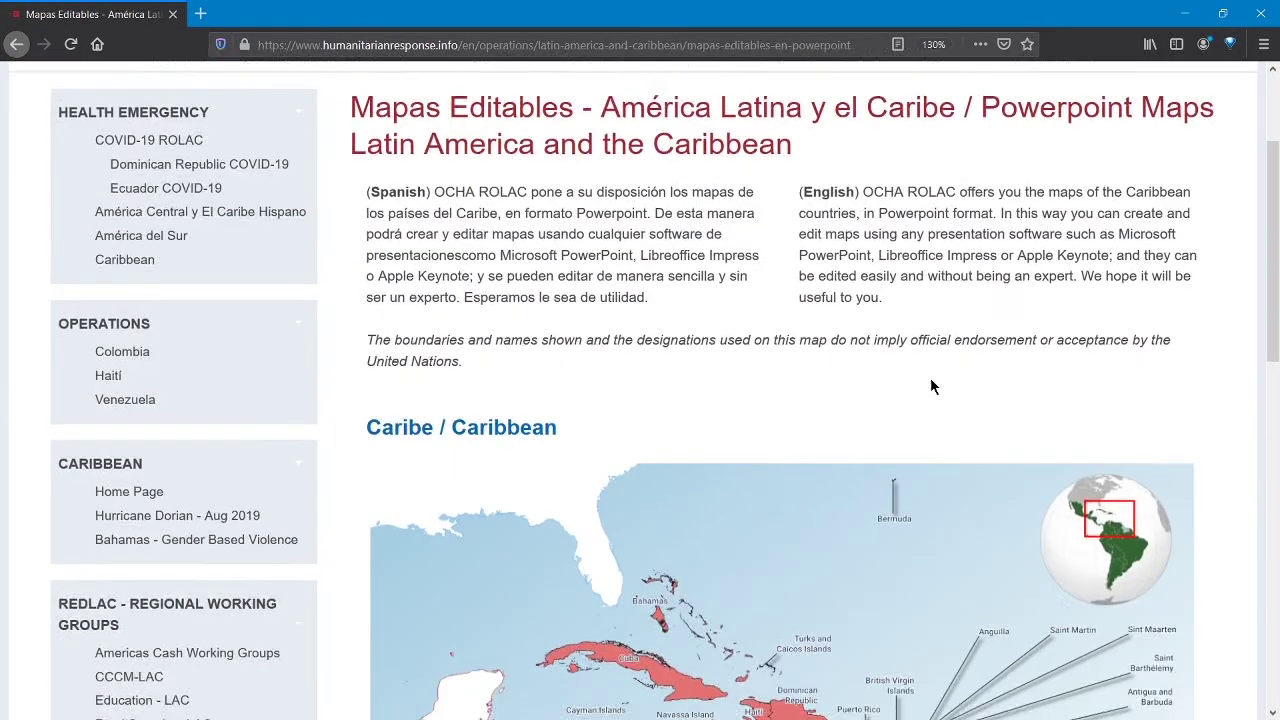
{"action": "scroll", "coordinate": [930, 386], "scroll_direction": "down", "scroll_amount": 1}
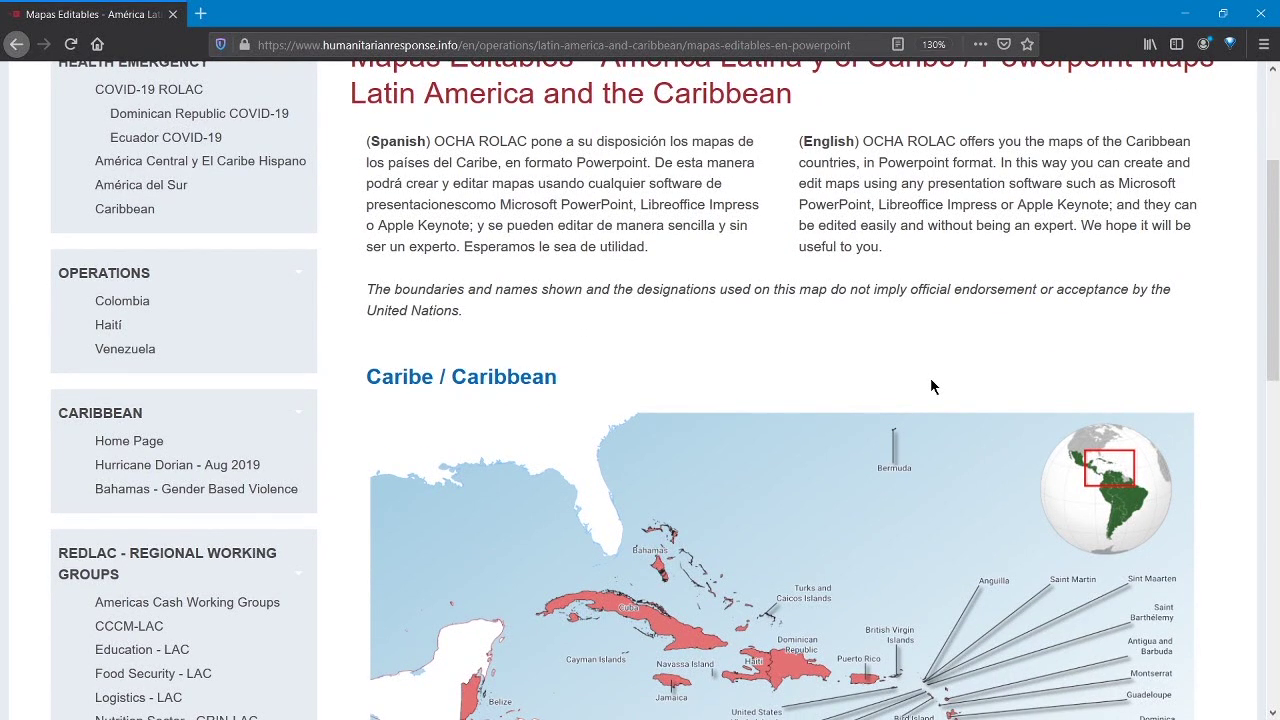
{"action": "scroll", "coordinate": [930, 386], "scroll_direction": "down", "scroll_amount": 5}
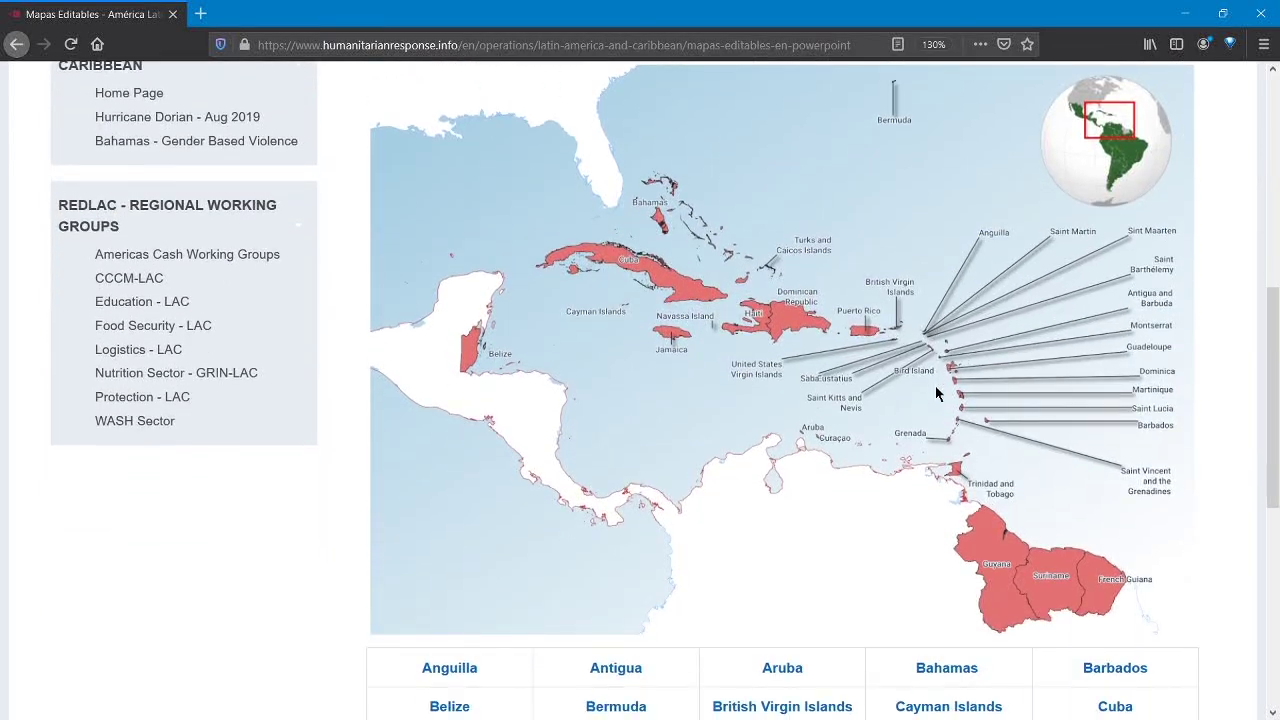
{"action": "scroll", "coordinate": [935, 392], "scroll_direction": "down", "scroll_amount": 3}
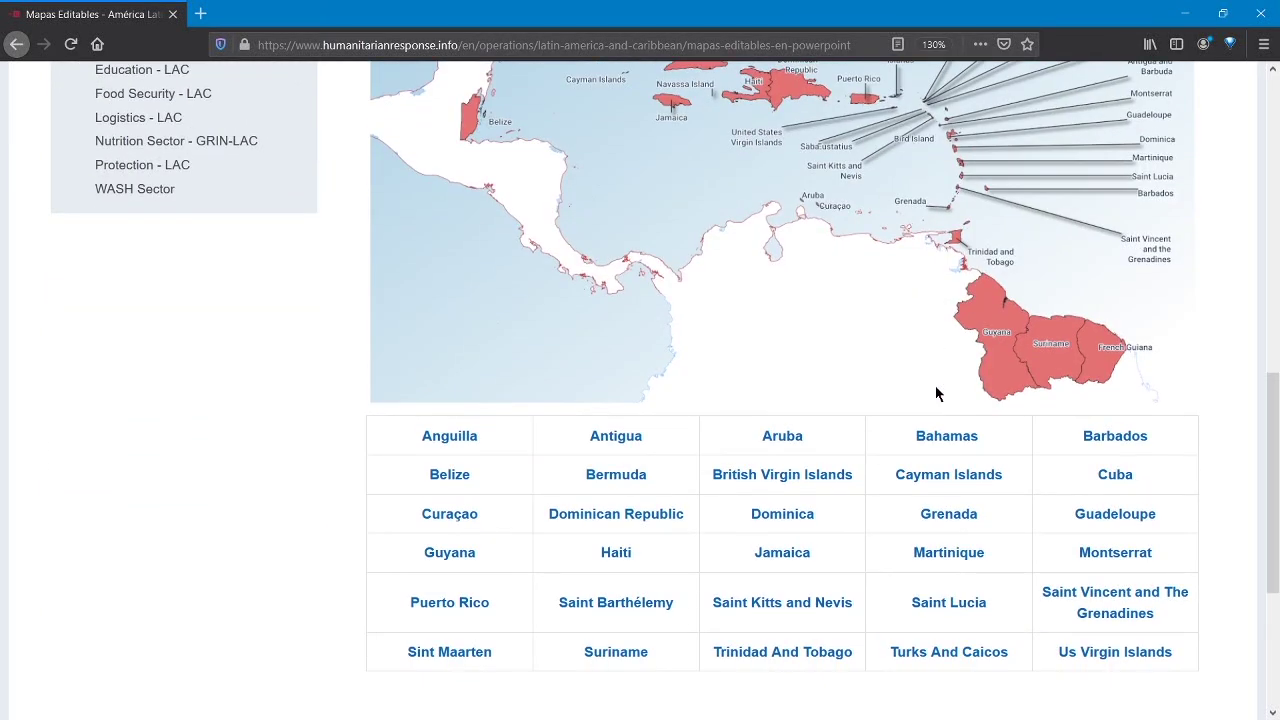